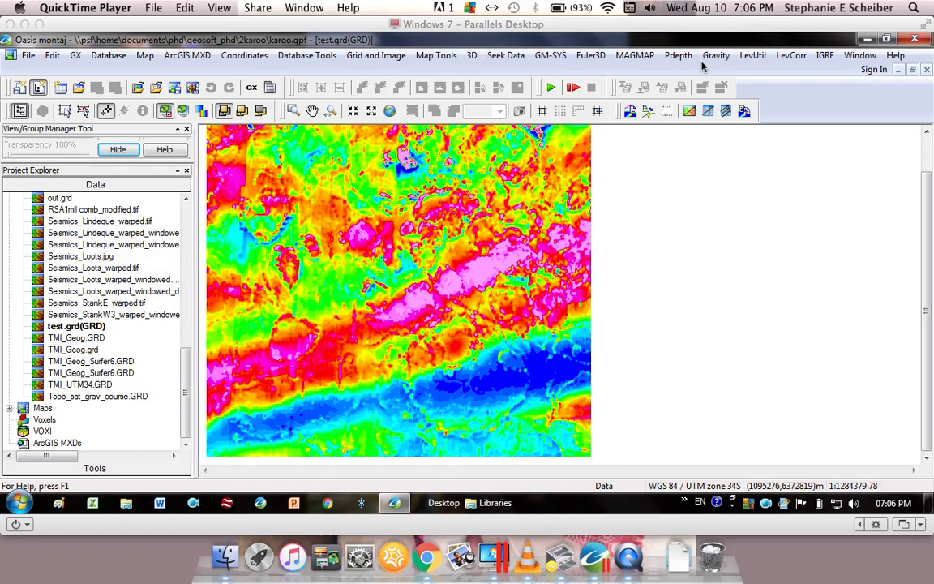
click(638, 57)
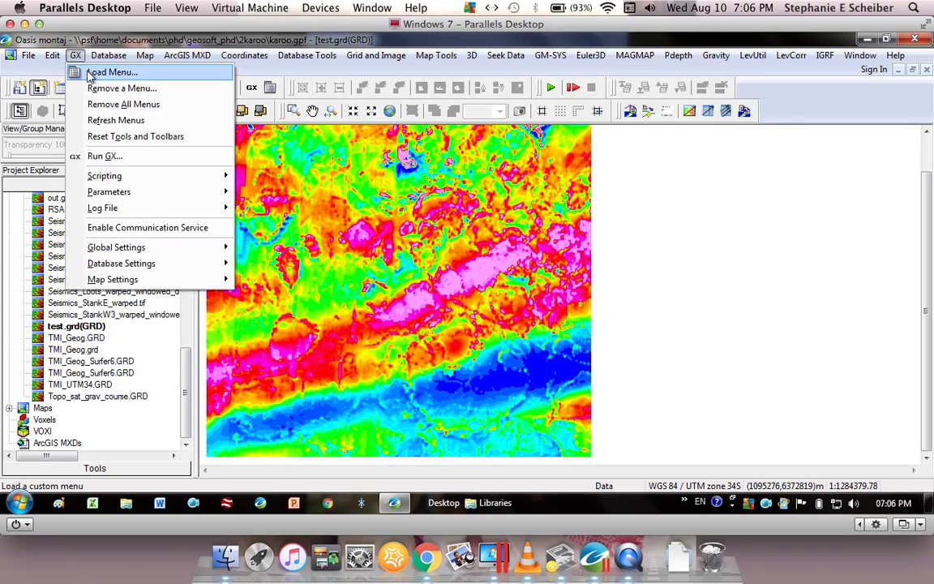
click(83, 70)
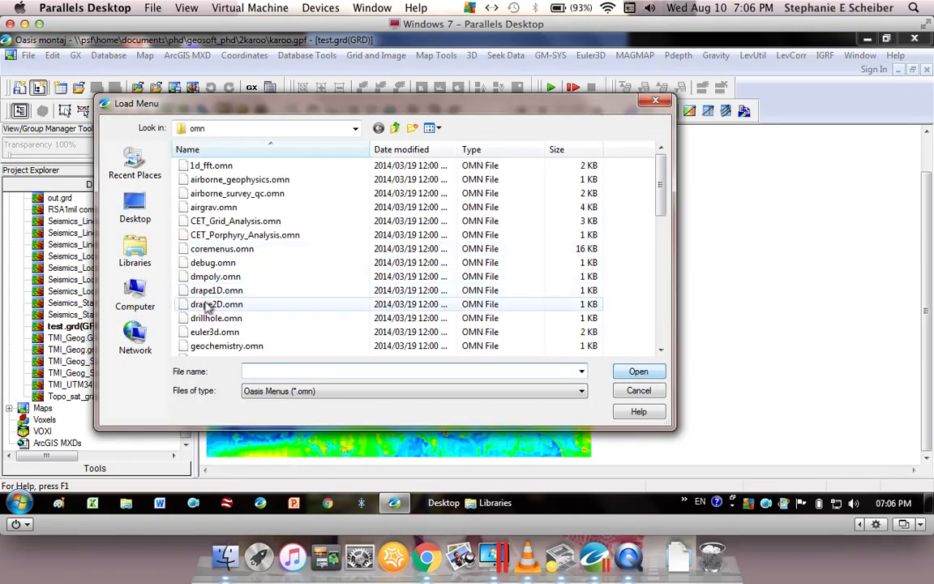
click(209, 305)
key(m)
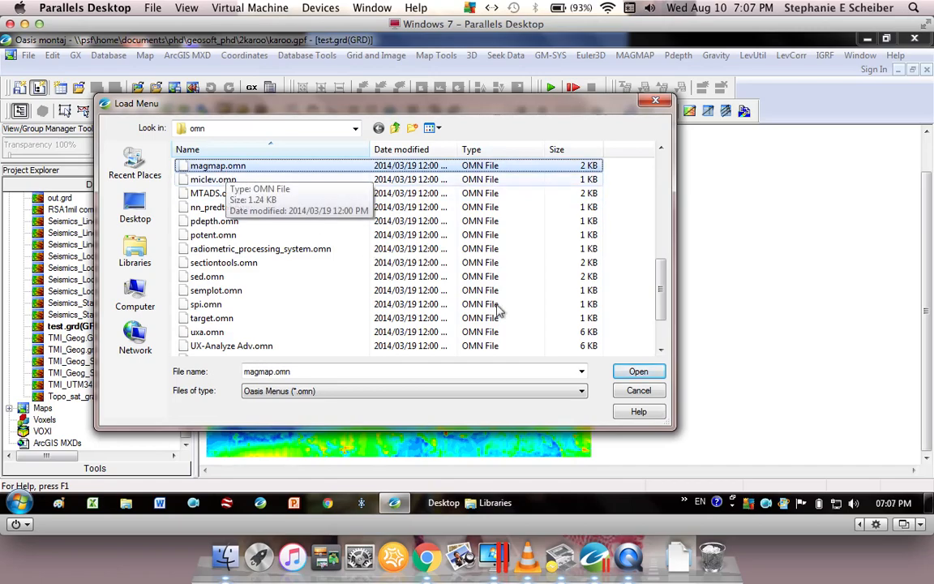
click(634, 394)
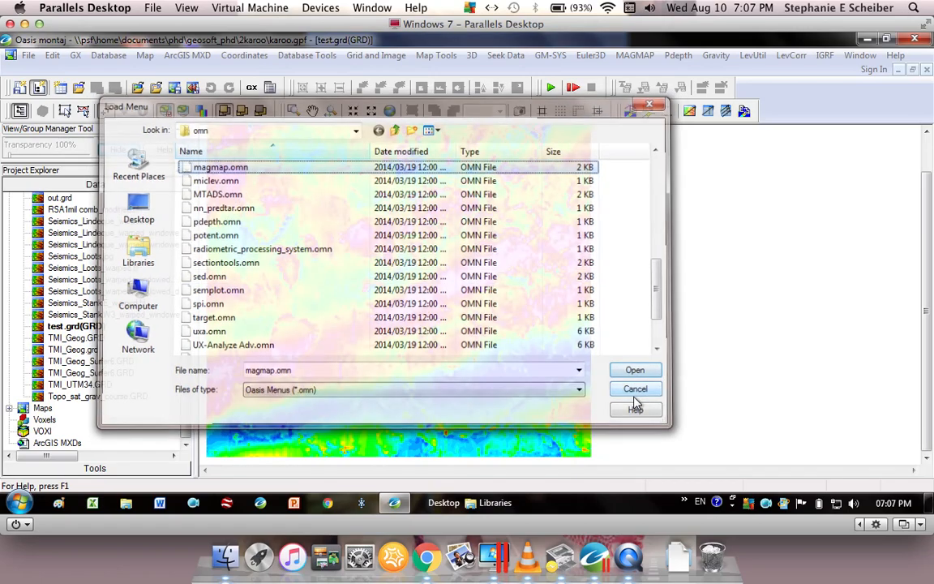
- Start MAGMAP 1-Step Filtering and choose test.grd from the 2karoo folder as the input grid
click(635, 56)
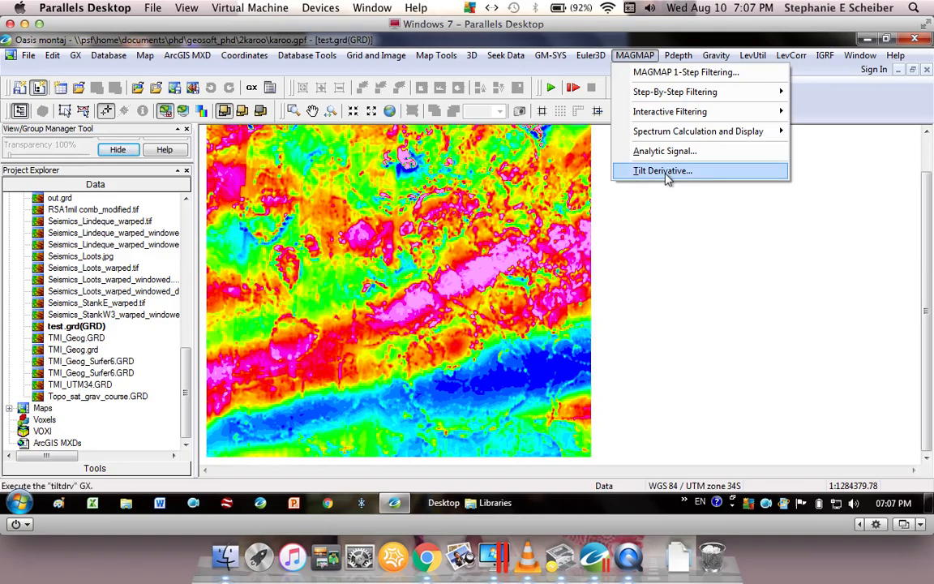
click(654, 73)
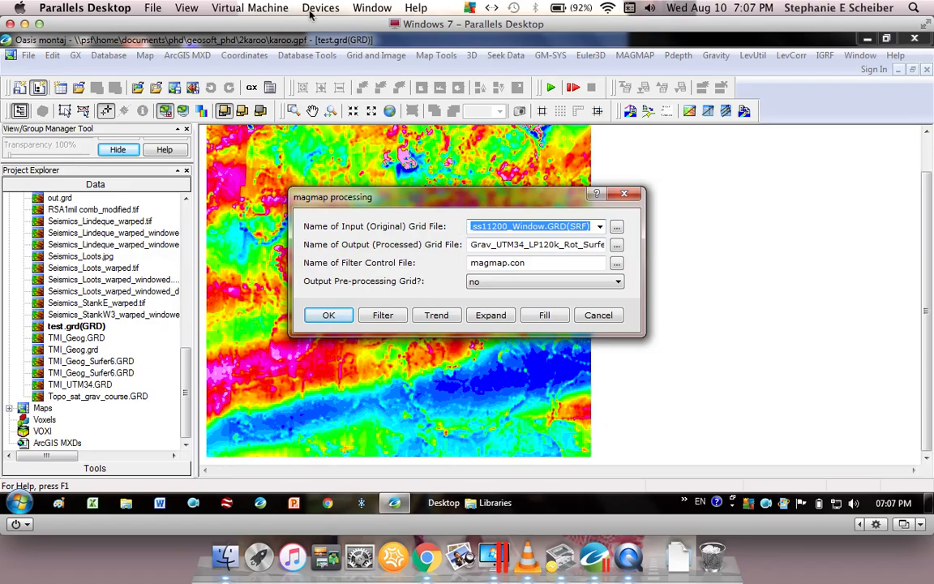
click(600, 227)
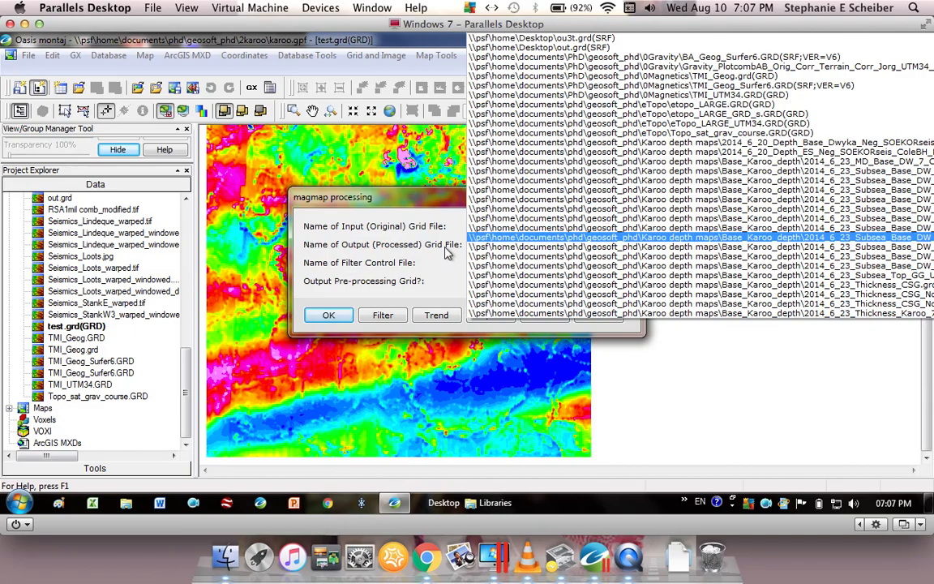
click(608, 230)
click(617, 227)
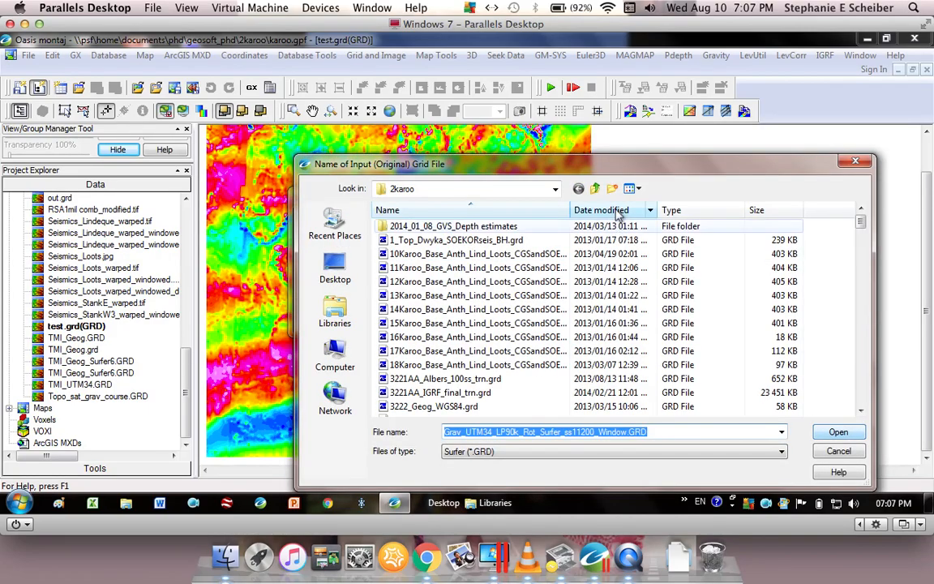
click(618, 211)
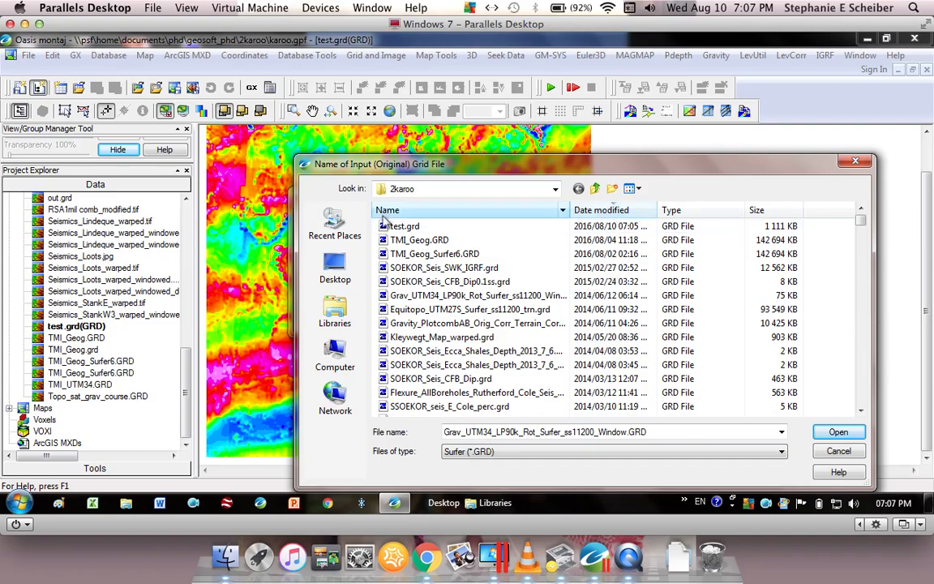
double_click(390, 224)
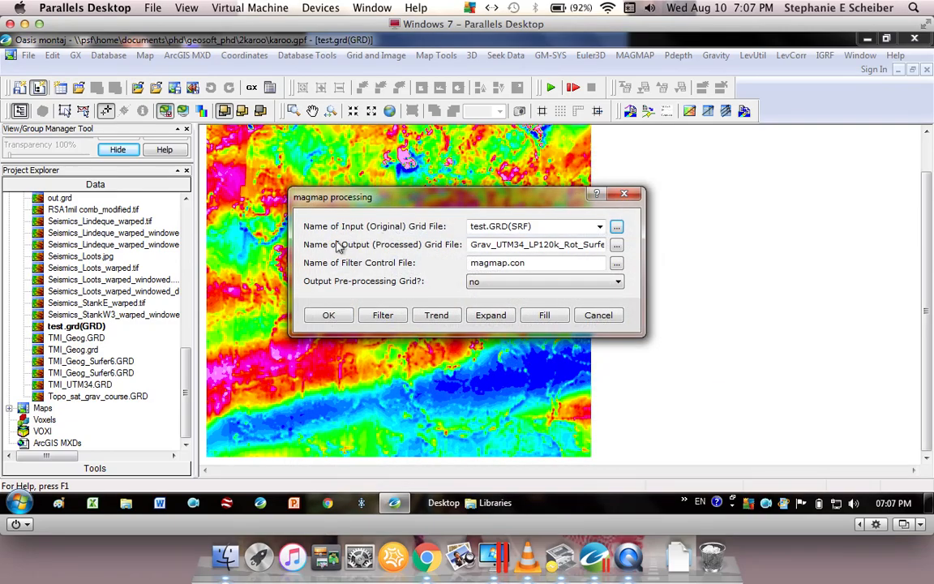
- Name the output grid test_UC1000.GRD, based on the existing test.grd file
click(616, 247)
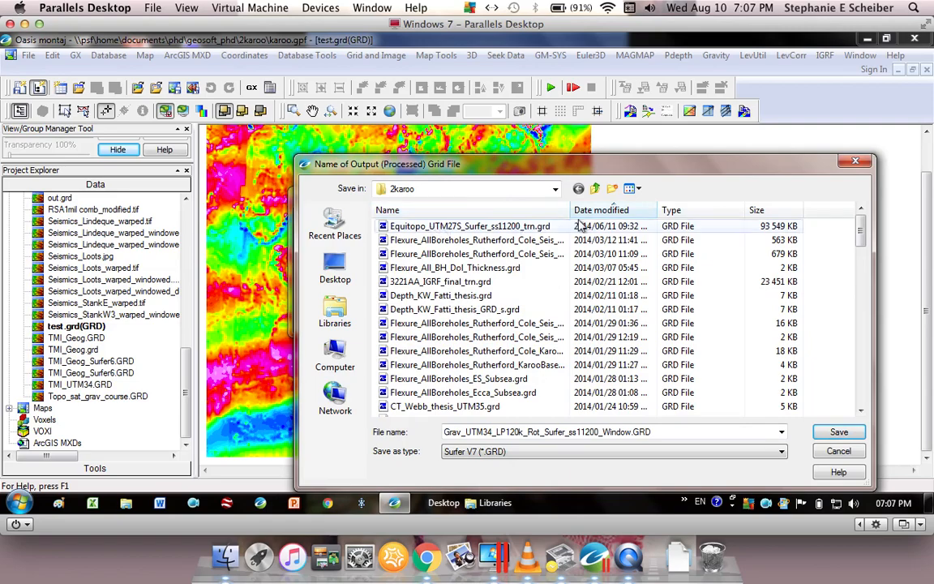
click(616, 210)
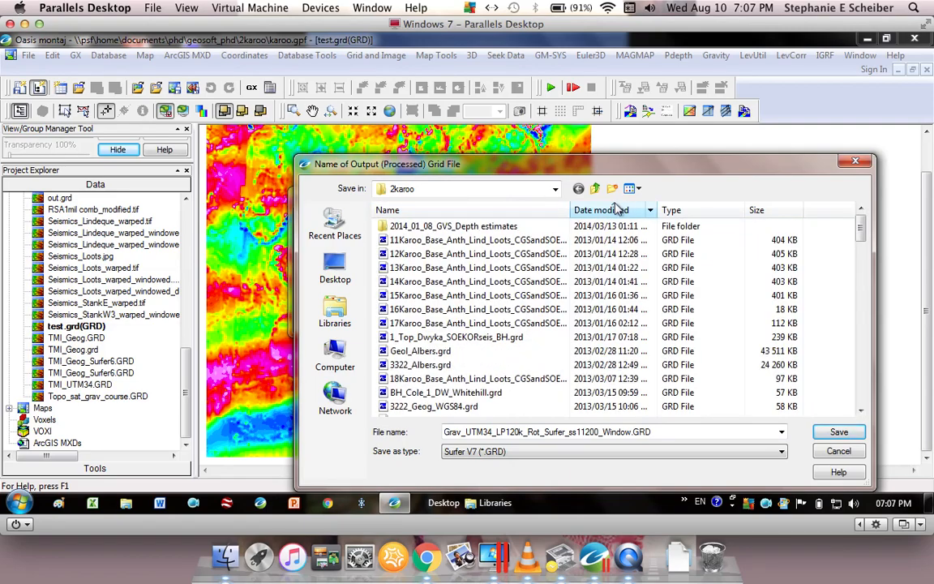
click(616, 210)
click(401, 227)
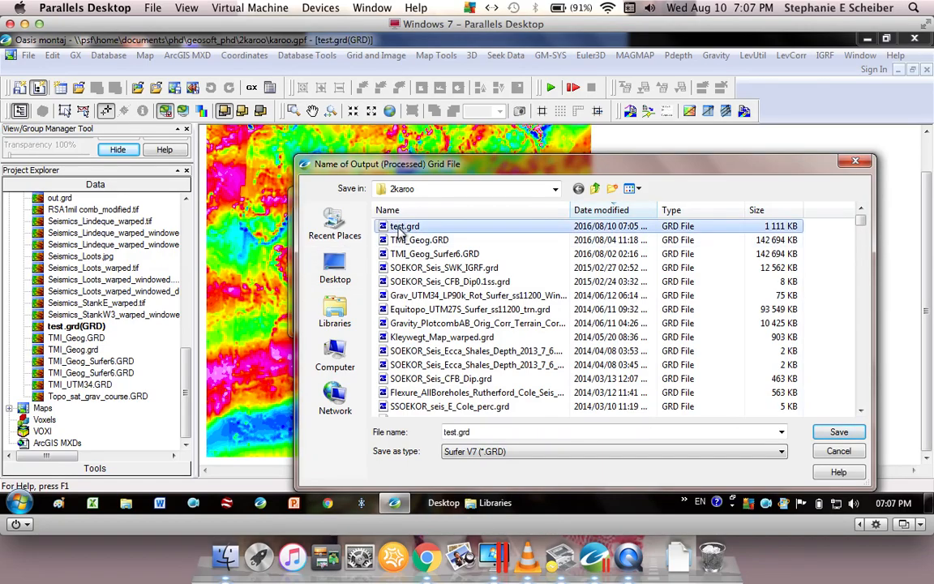
double_click(401, 228)
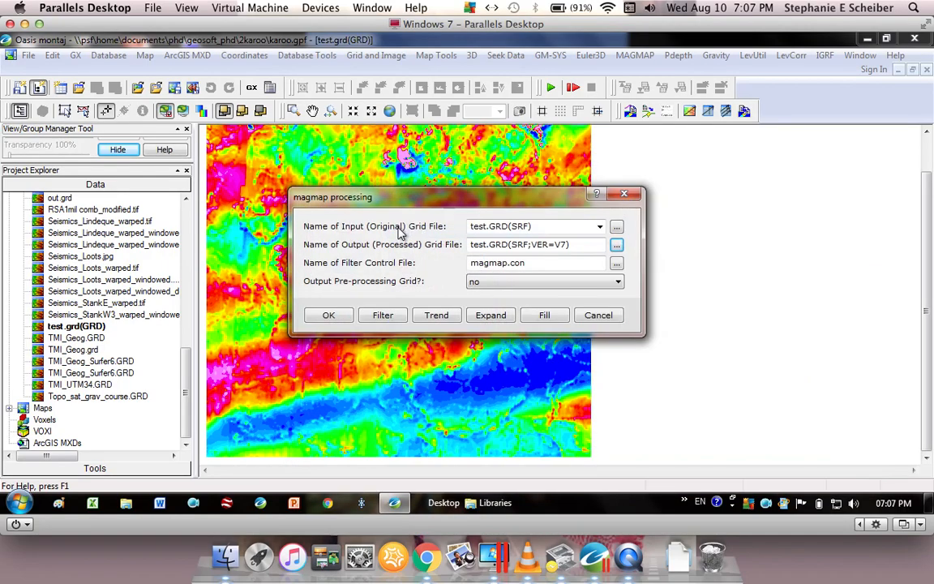
click(487, 245)
text(_)
text(UC)
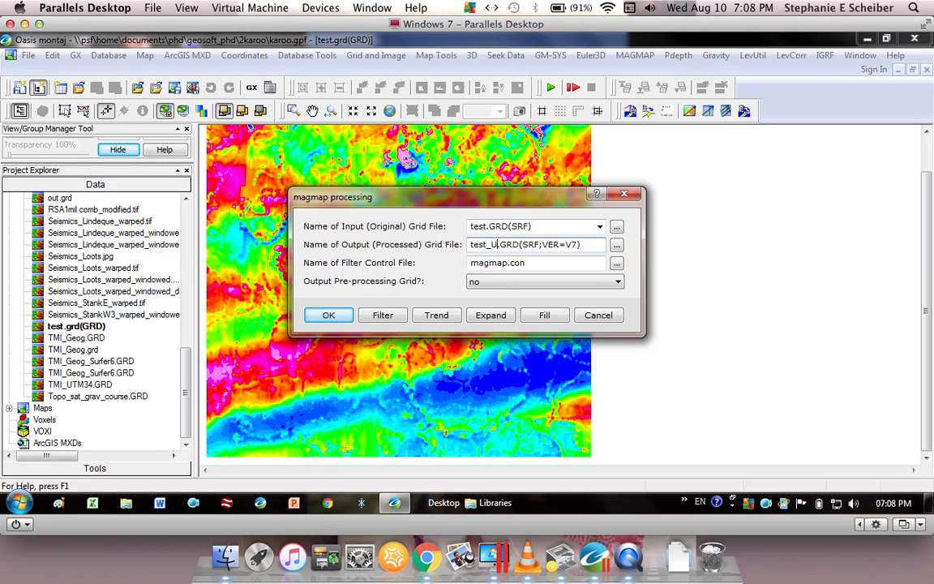
text(1000)
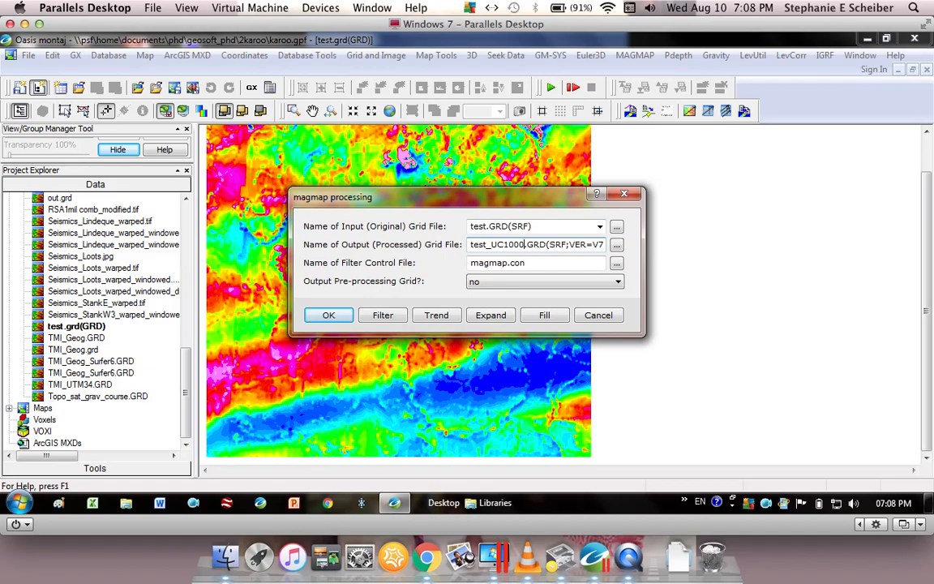
- Change the input grid's file type to Geosoft (*.GRD), keeping test.grd as the input file
click(617, 228)
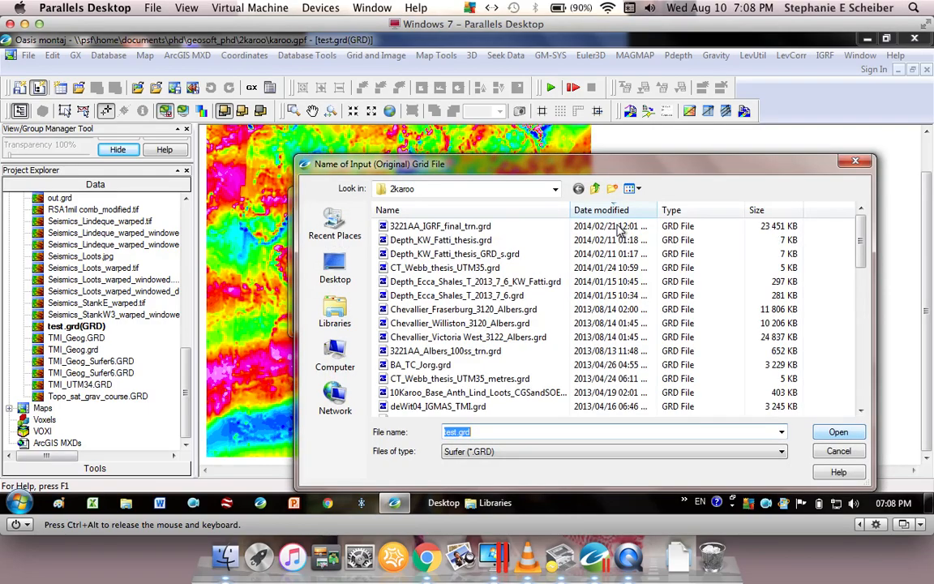
click(478, 452)
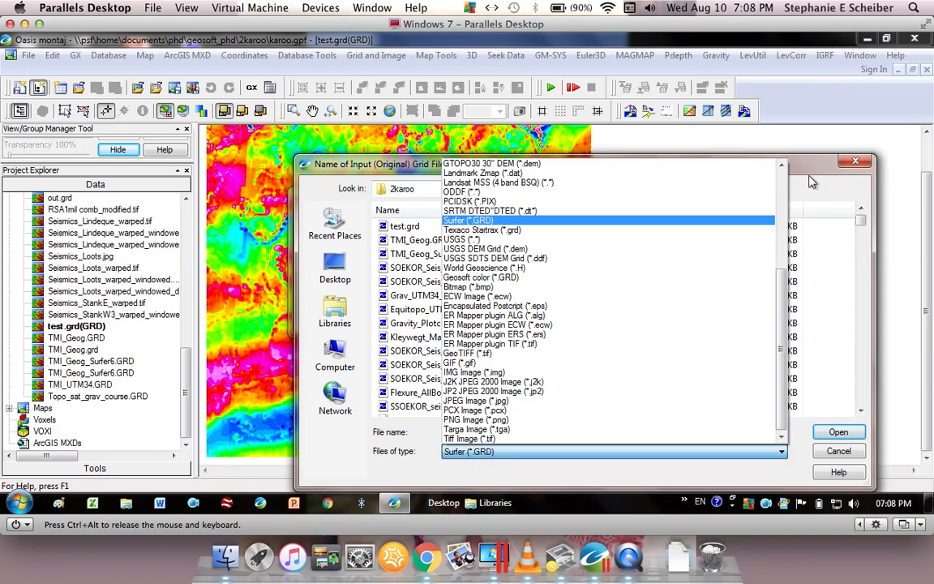
click(781, 178)
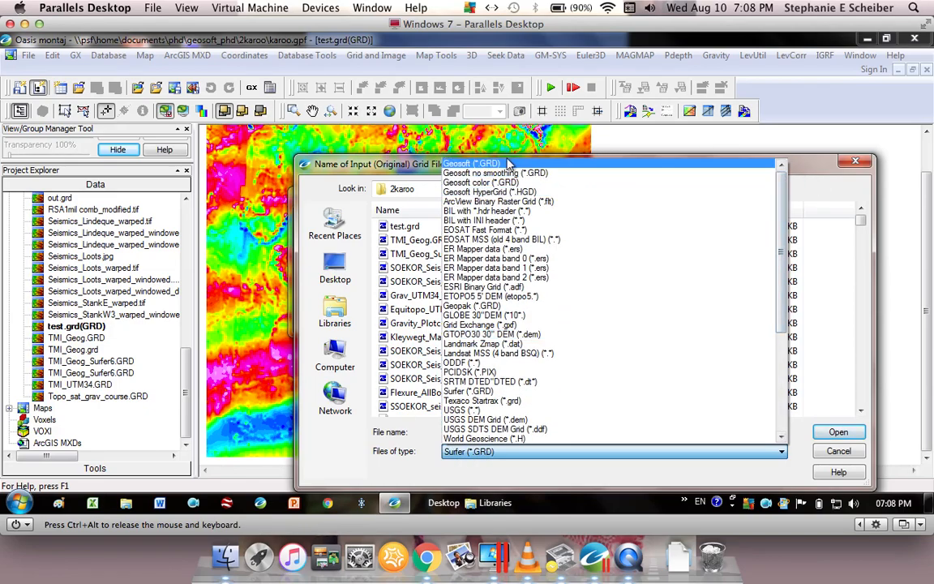
click(458, 163)
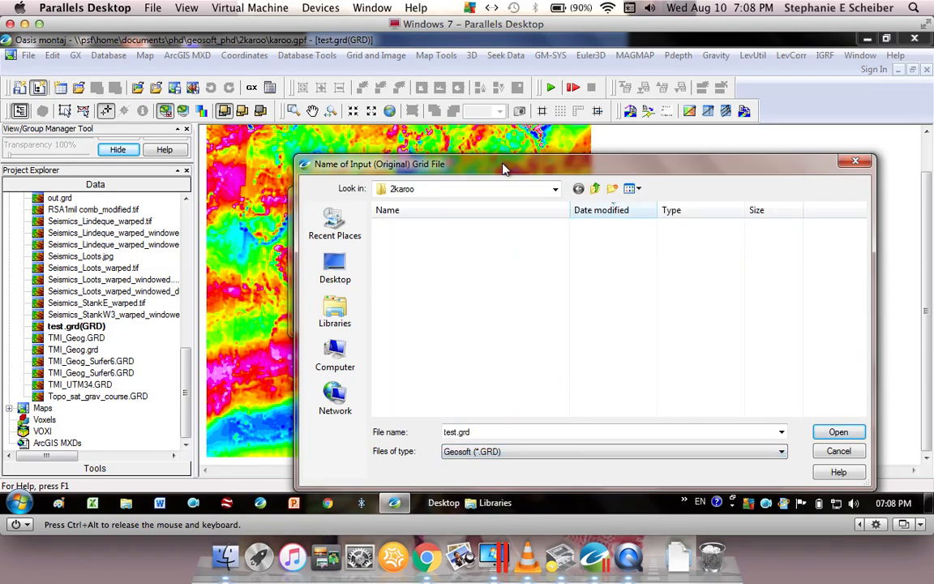
click(841, 433)
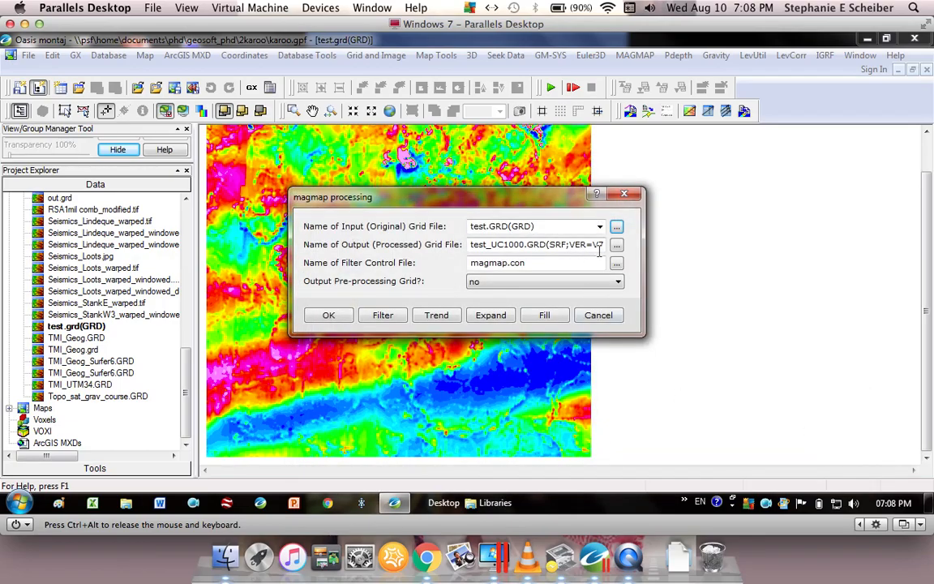
- Change the output grid test_UC1000 to the Geosoft default (*.grd) type and open the filter design settings
click(616, 245)
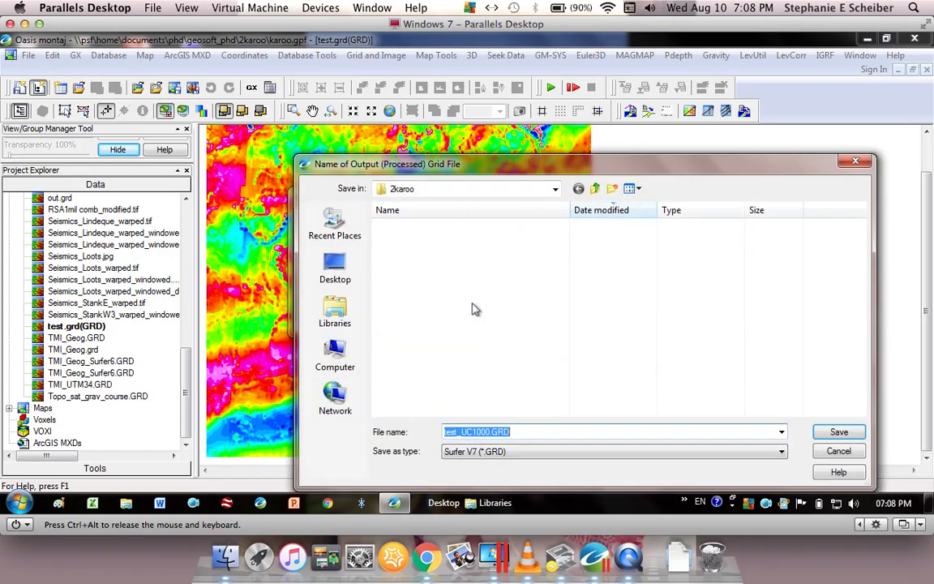
click(491, 453)
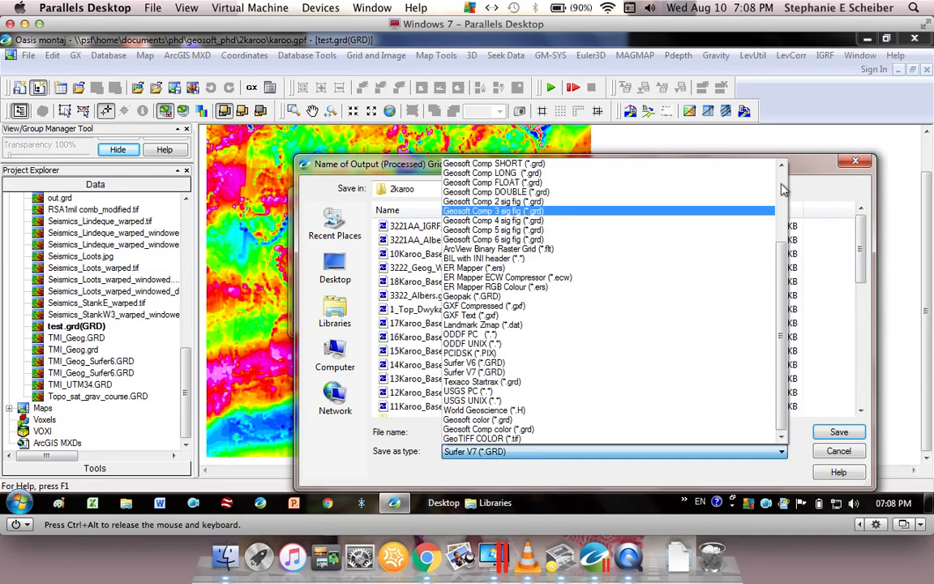
click(783, 189)
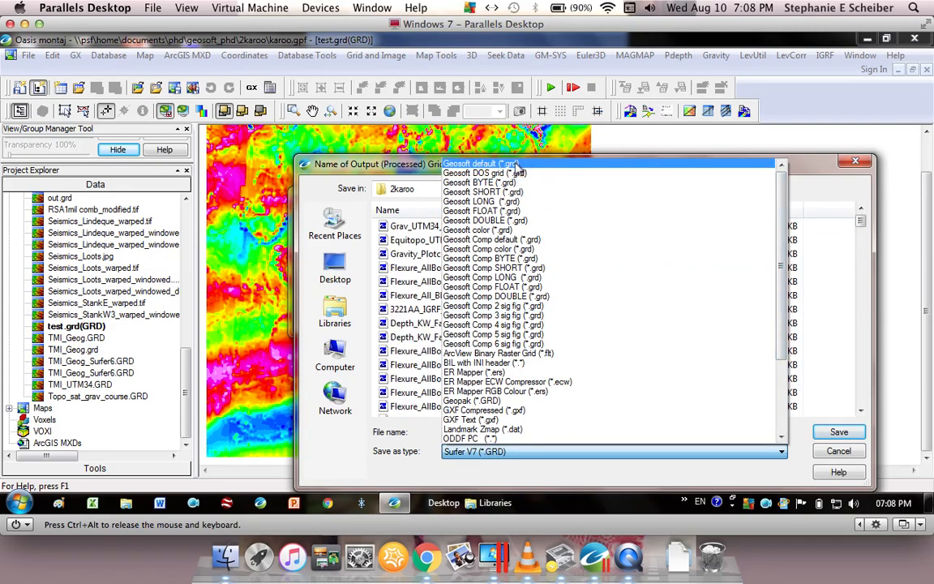
click(515, 164)
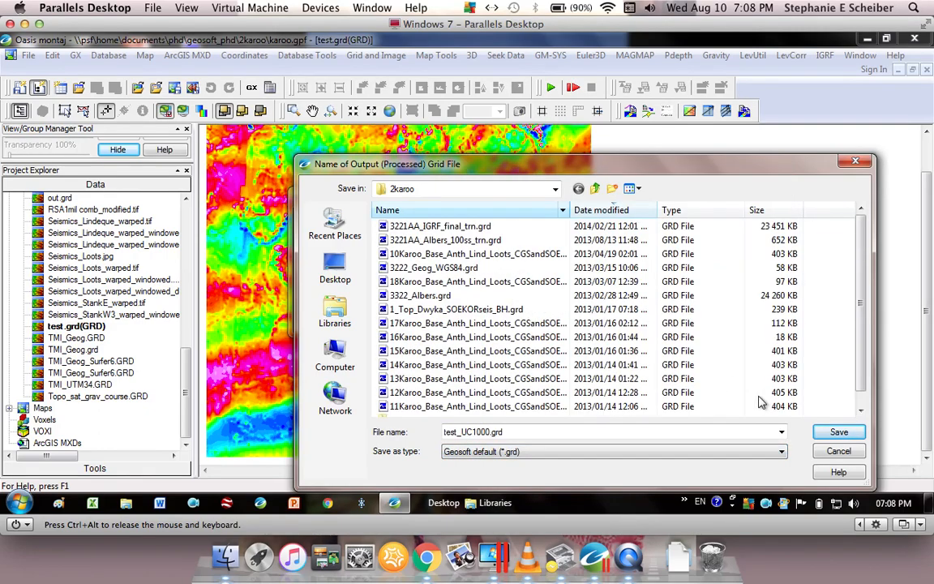
click(840, 433)
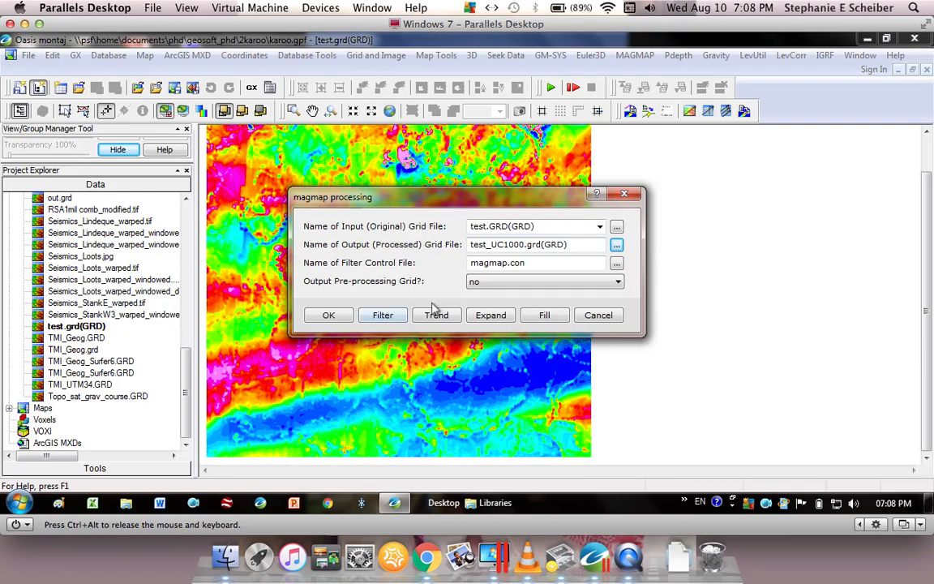
click(384, 315)
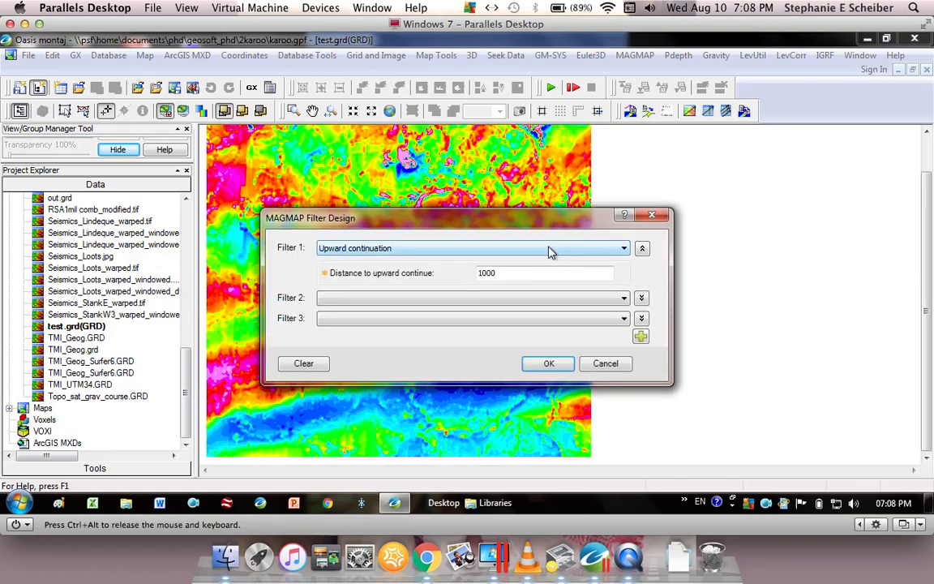
- Try Derivative as Filter 1 with the X direction
click(610, 256)
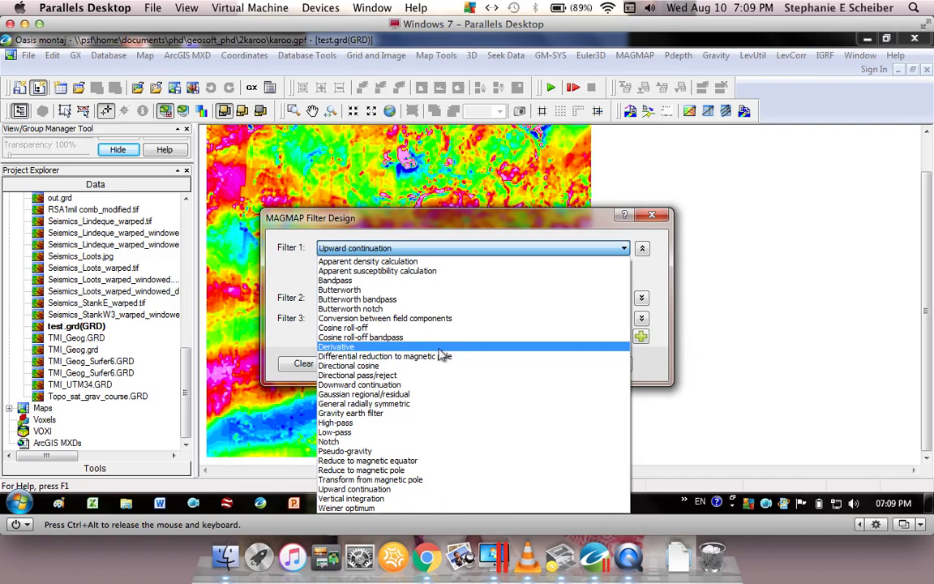
click(378, 349)
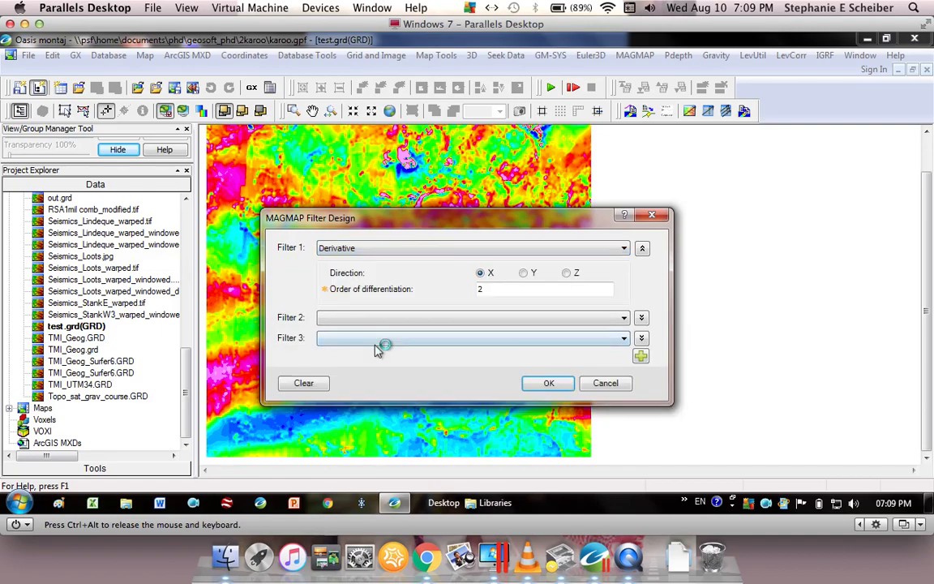
click(482, 274)
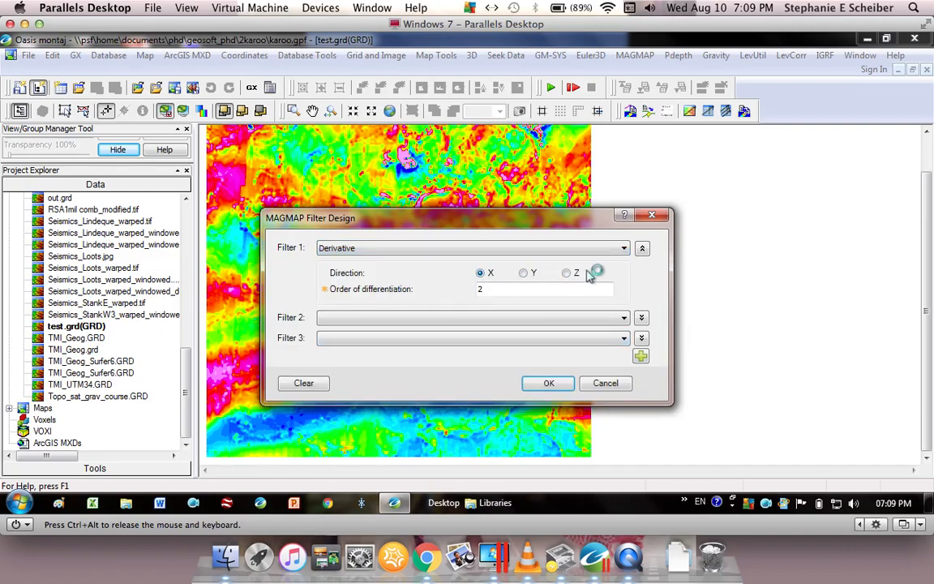
- Set Filter 1 to Upward continuation with a distance to upward continue of 1000
click(507, 251)
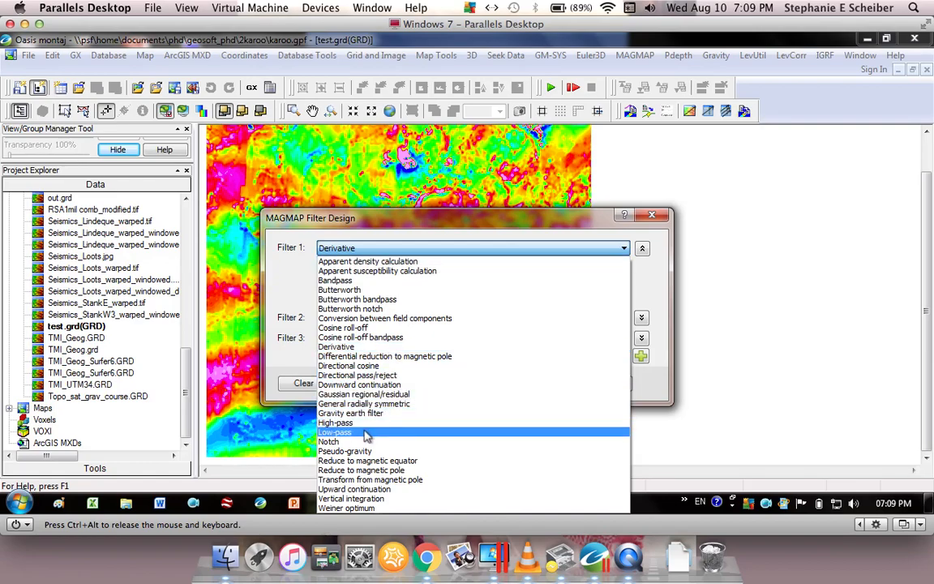
click(392, 492)
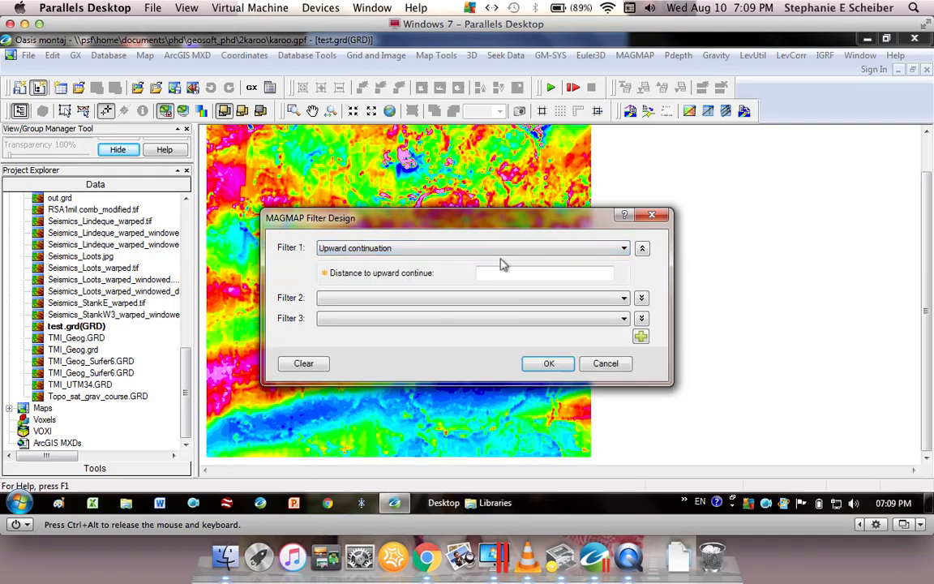
click(556, 272)
text(1)
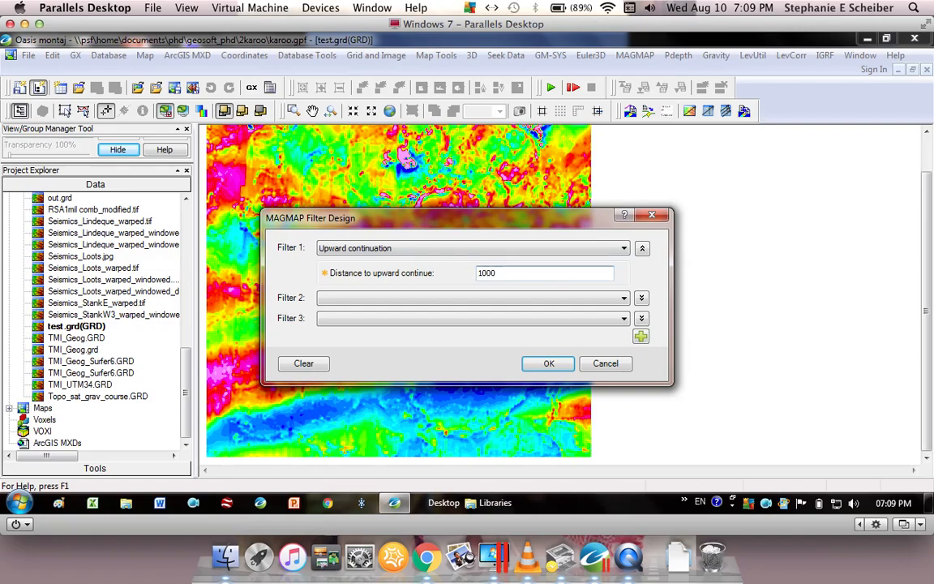
text(000)
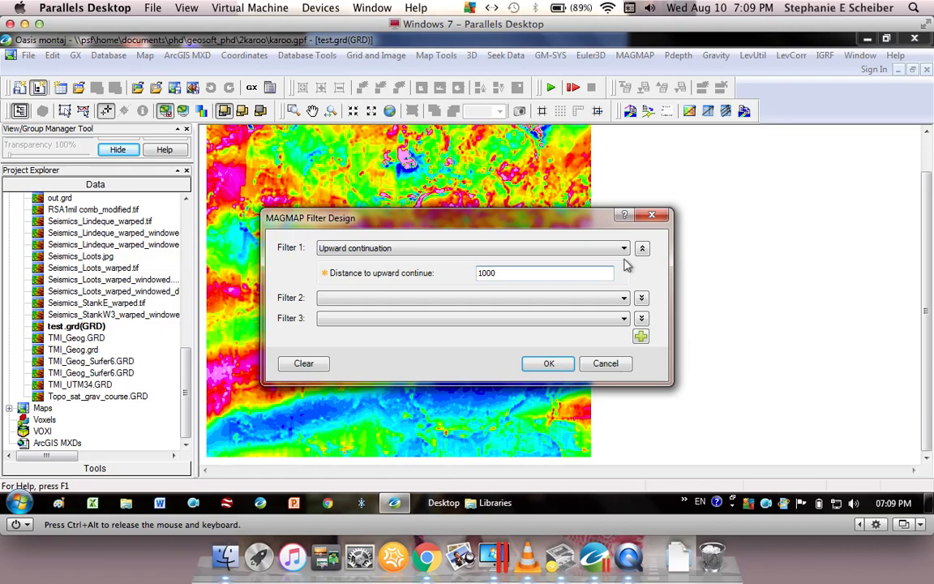
- Open the help topic on the Upward Continuation filter options
click(623, 216)
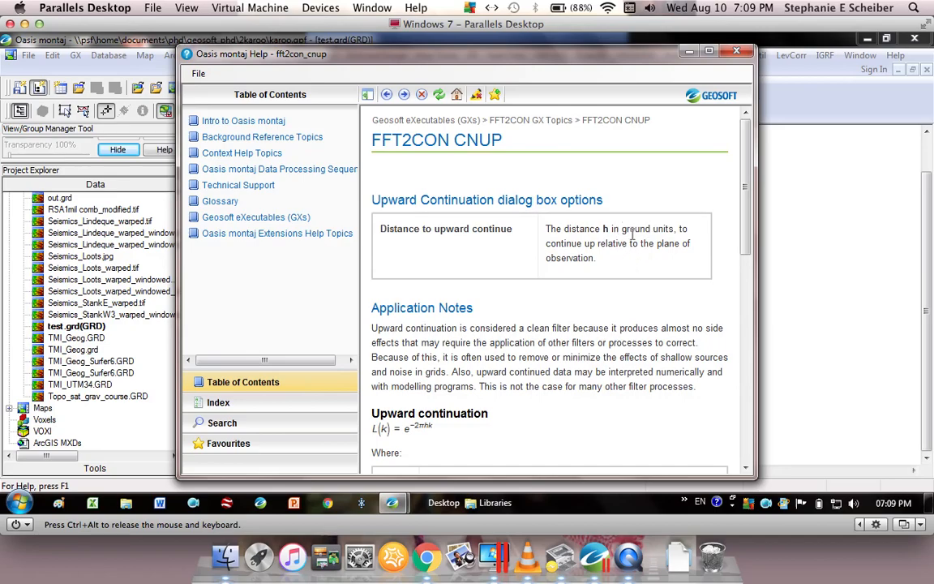
- Close the help topic, check the Filter 2 choices, and accept the filter design with a 1000 upward continuation
click(735, 54)
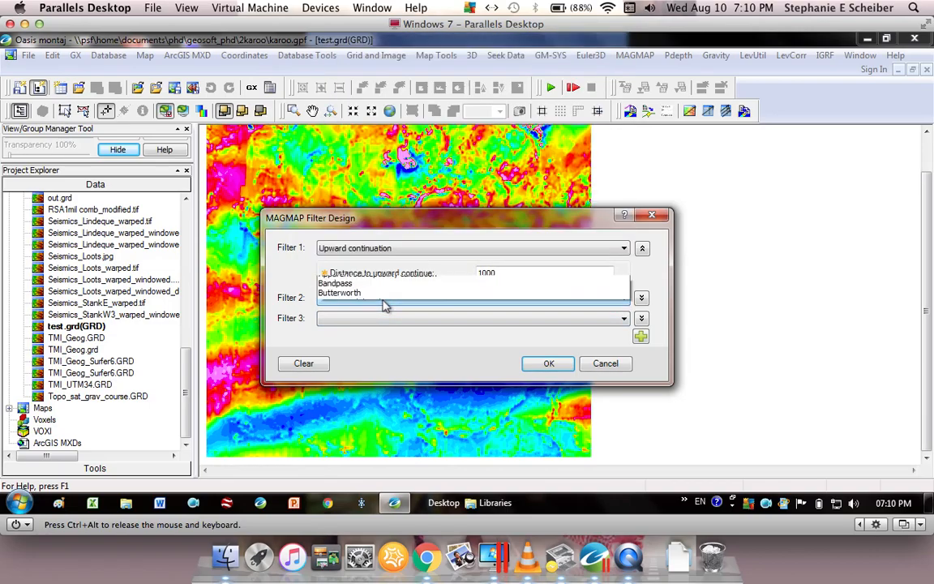
click(385, 303)
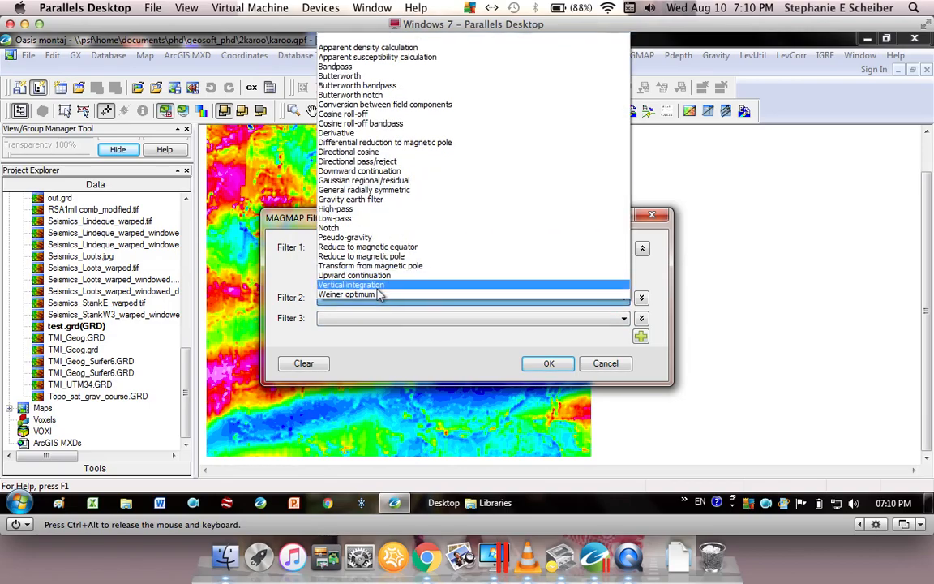
click(356, 275)
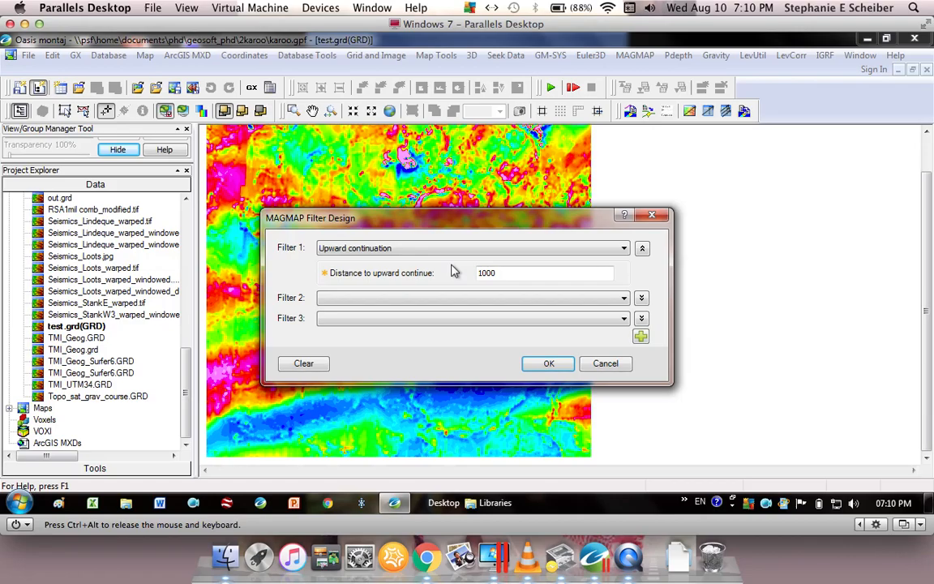
click(541, 370)
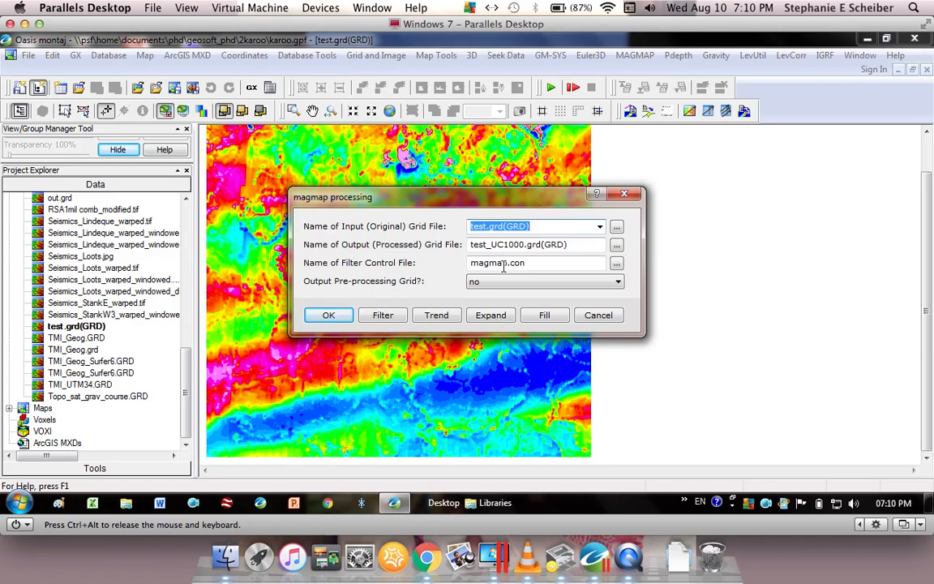
- Create an empty text file in Notepad, save it on the Desktop as test.txt, and put Notepad away
click(30, 503)
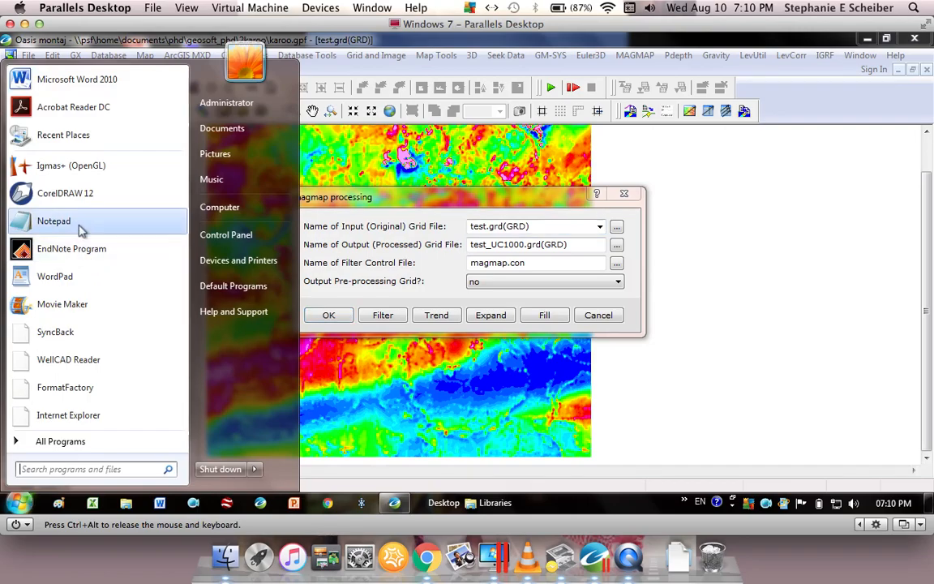
mouse_move(81, 231)
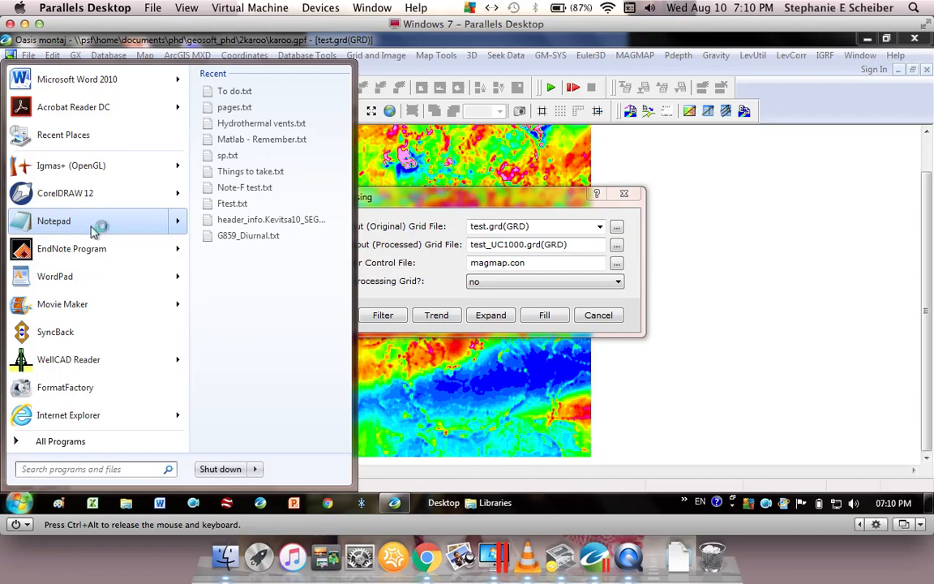
click(92, 231)
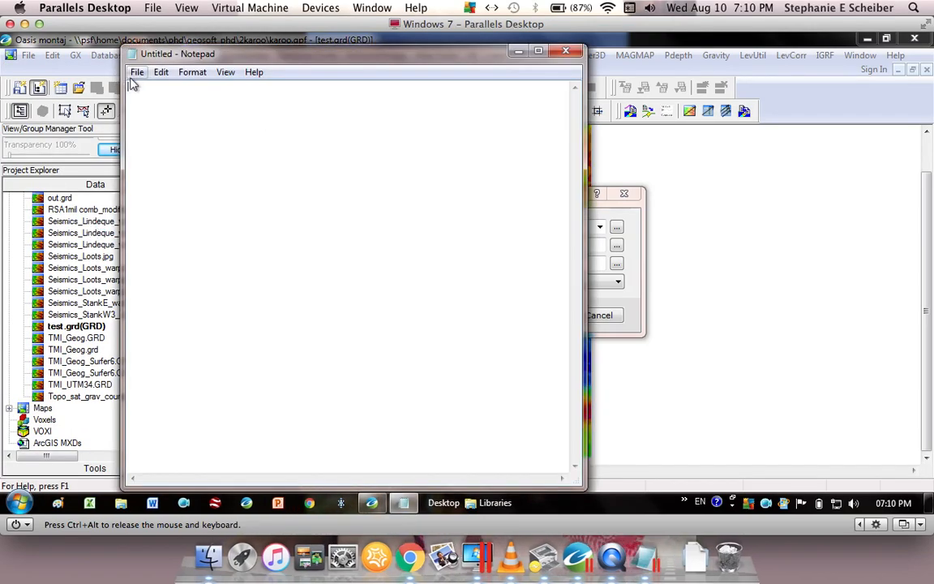
click(136, 72)
click(158, 139)
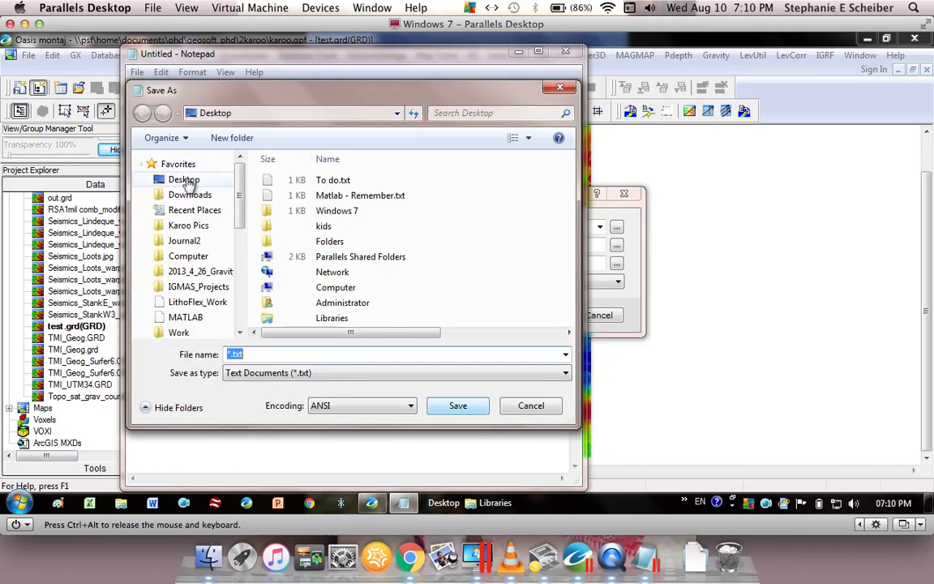
scroll(187, 183, down, 7)
double_click(229, 354)
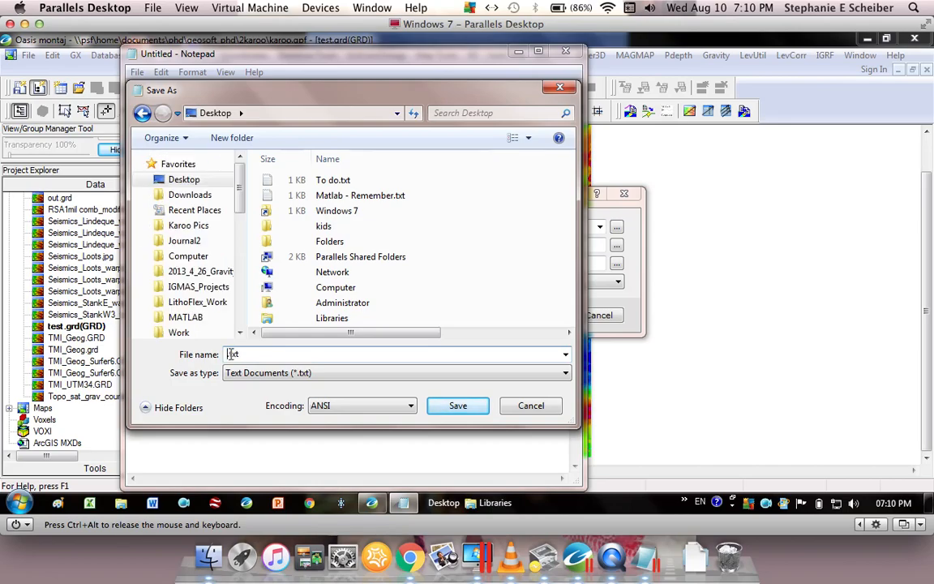
text(test)
click(439, 404)
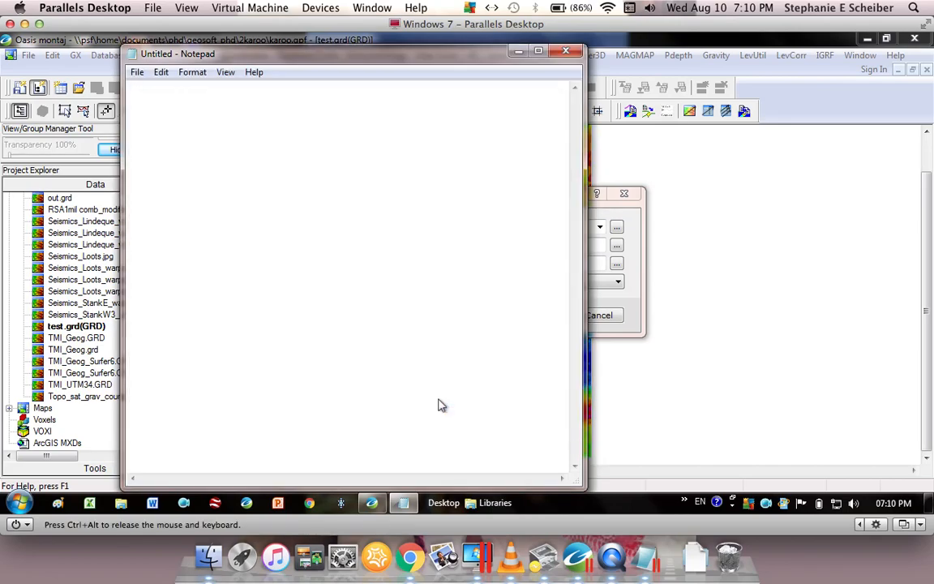
click(518, 52)
- Show the Desktop folder in Windows Explorer with its files sorted by date modified, newest first
click(130, 504)
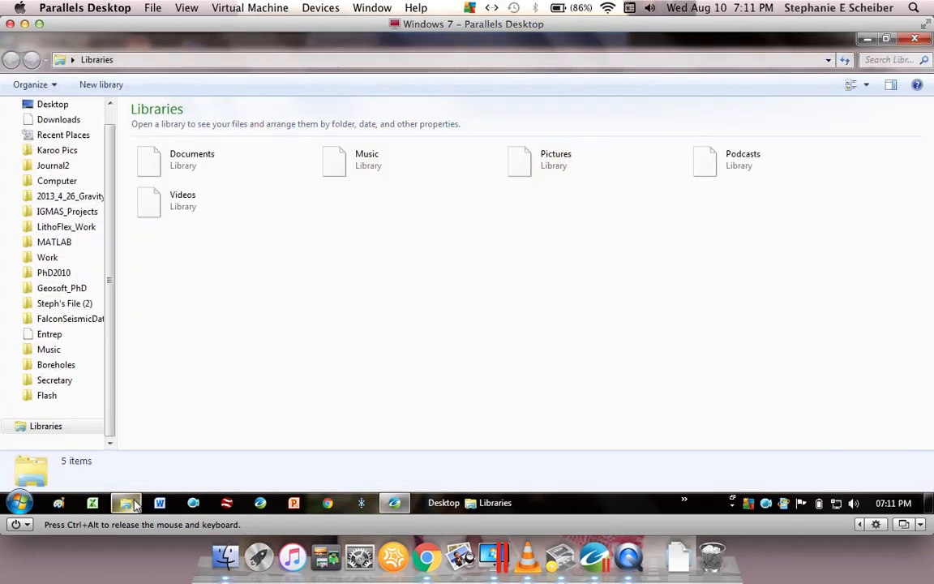
click(67, 107)
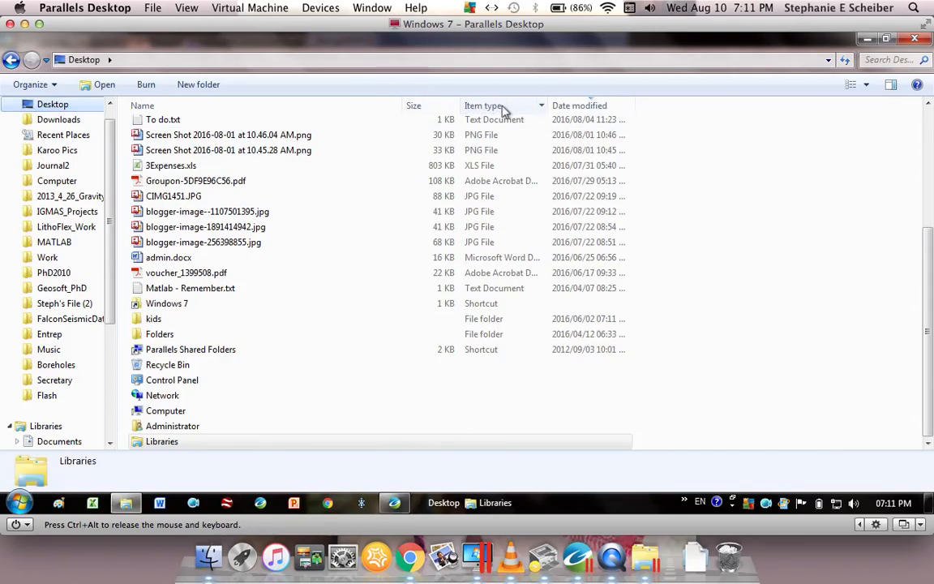
click(567, 106)
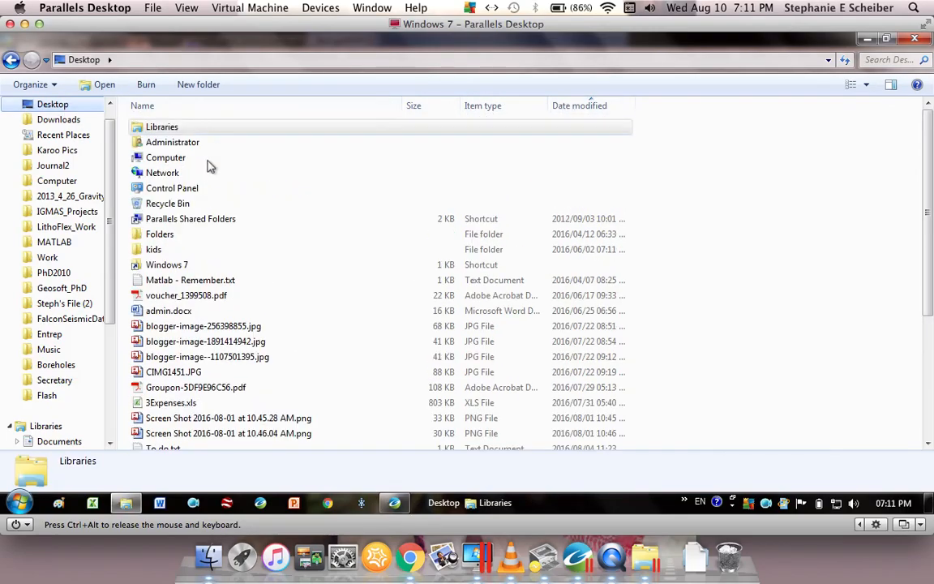
click(587, 110)
double_click(271, 150)
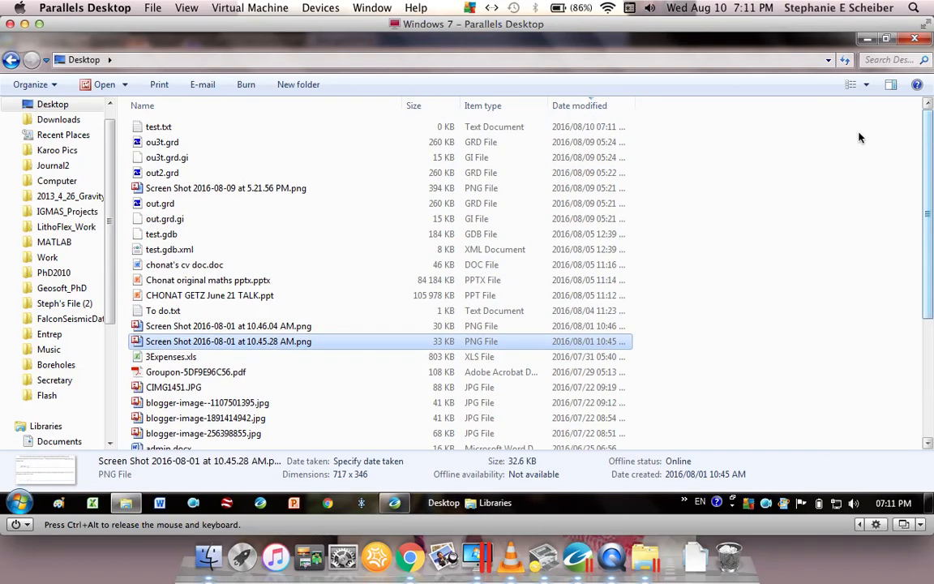
- Rename the Desktop file test.txt as test.con and accept the extension change
click(168, 133)
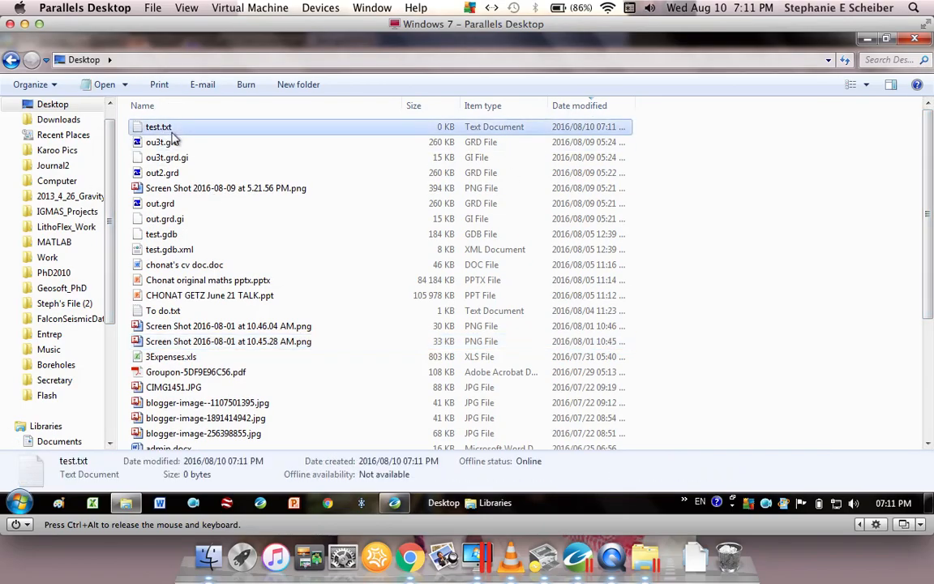
click(169, 132)
click(173, 129)
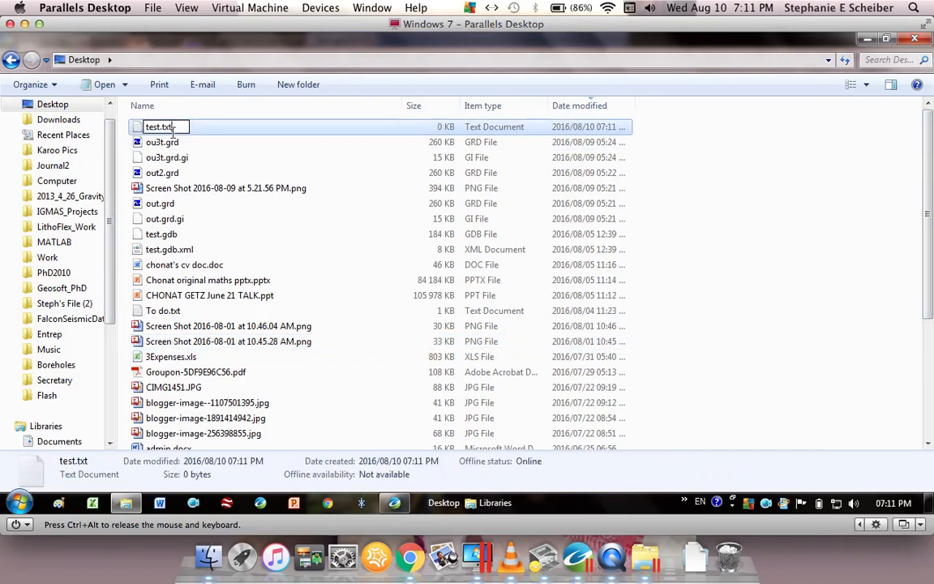
text(con)
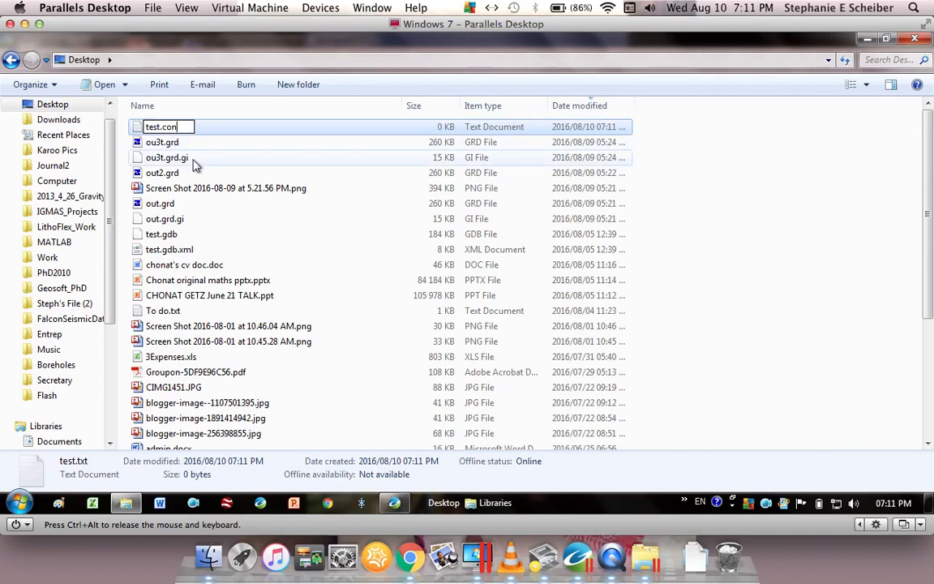
key(Return)
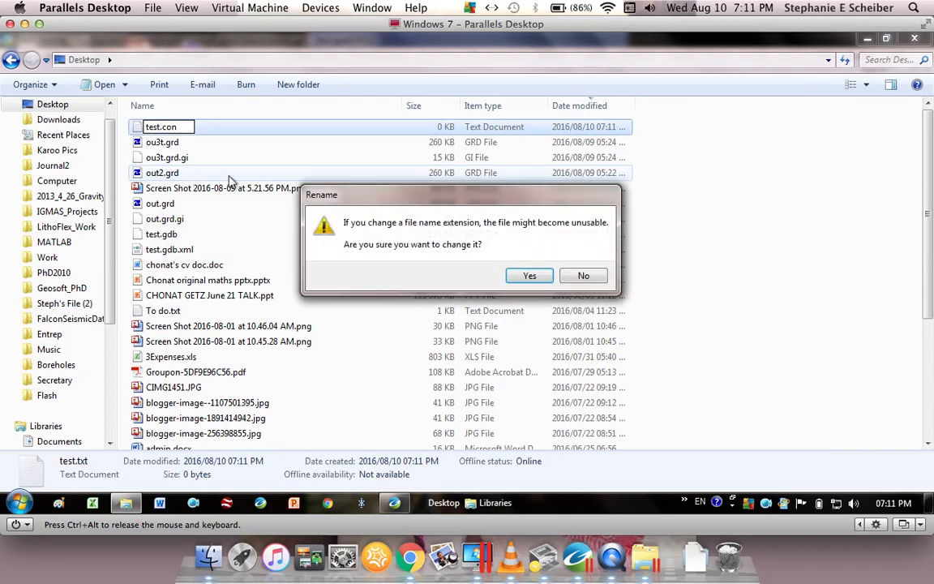
click(527, 276)
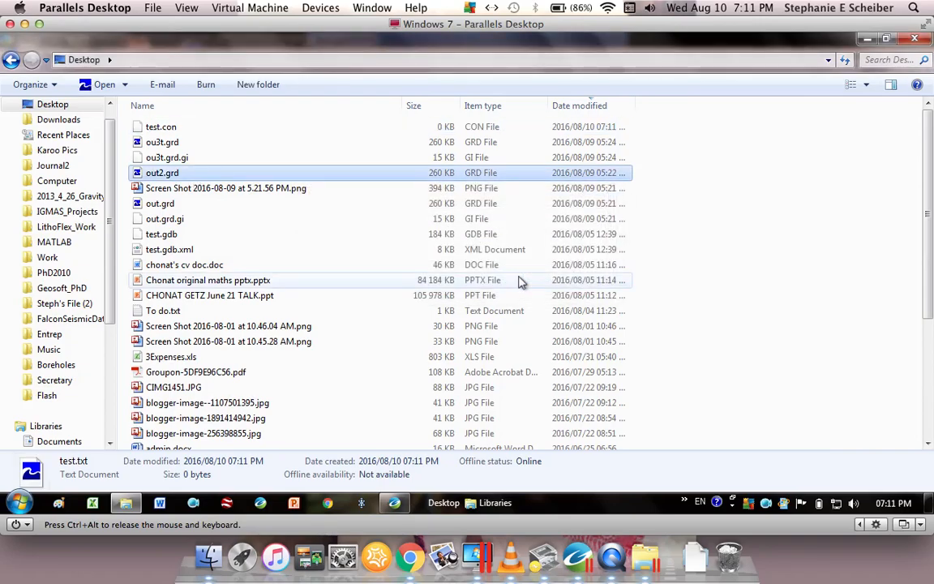
- Back in Oasis montaj, choose test.con from the Desktop as the filter control file and try to run the filtering
click(394, 504)
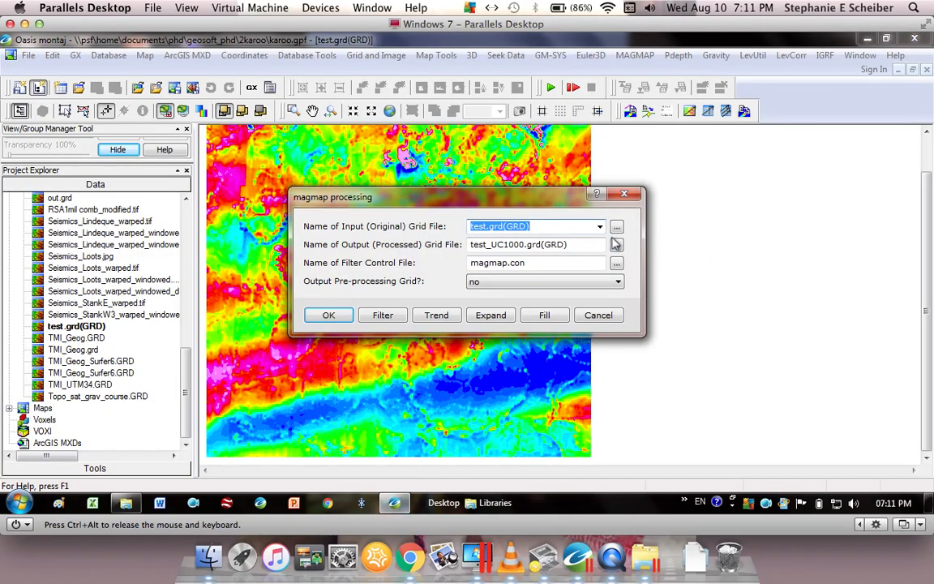
click(618, 266)
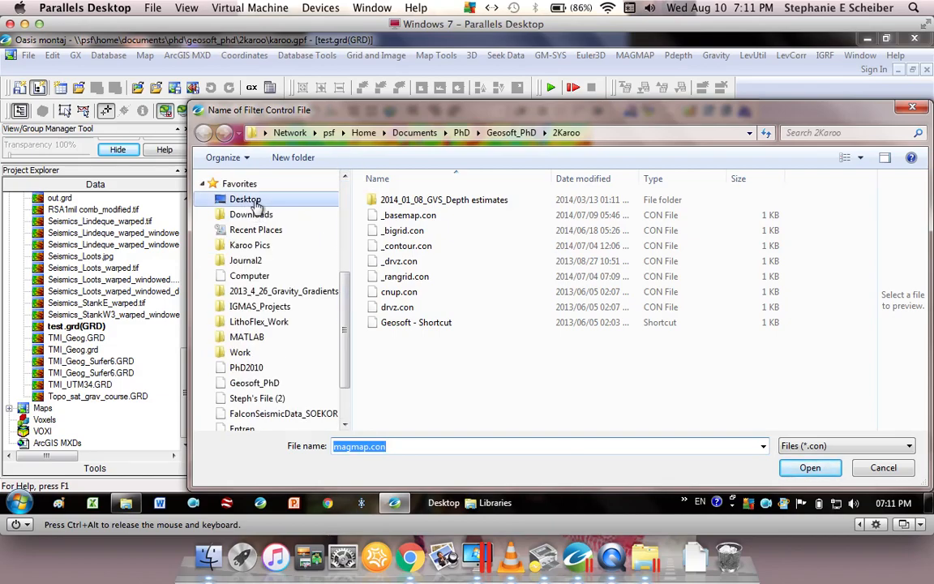
click(255, 203)
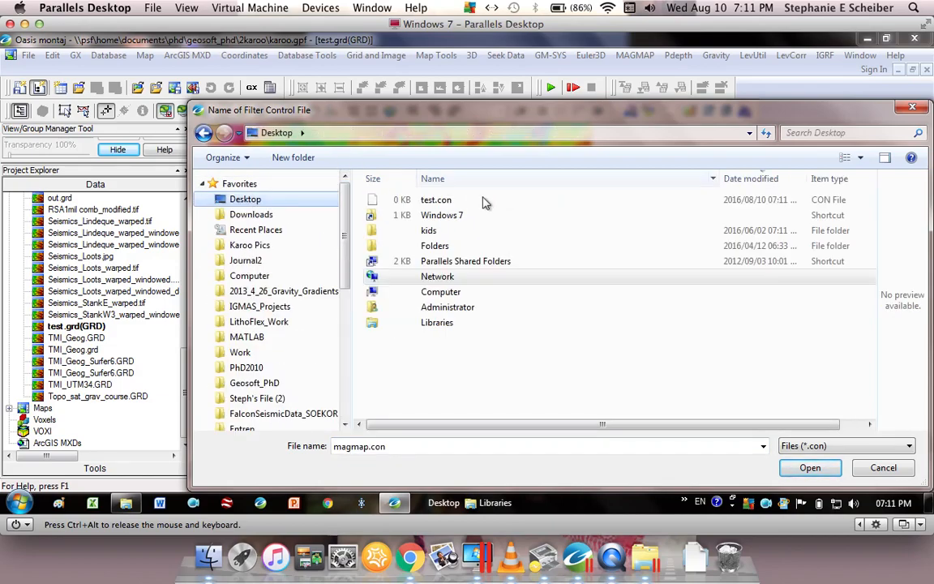
double_click(442, 205)
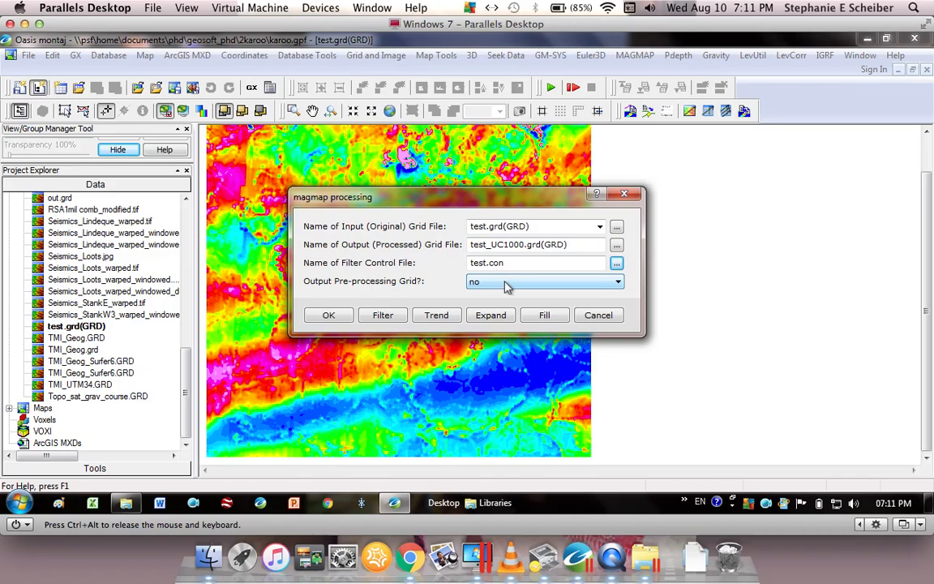
click(328, 317)
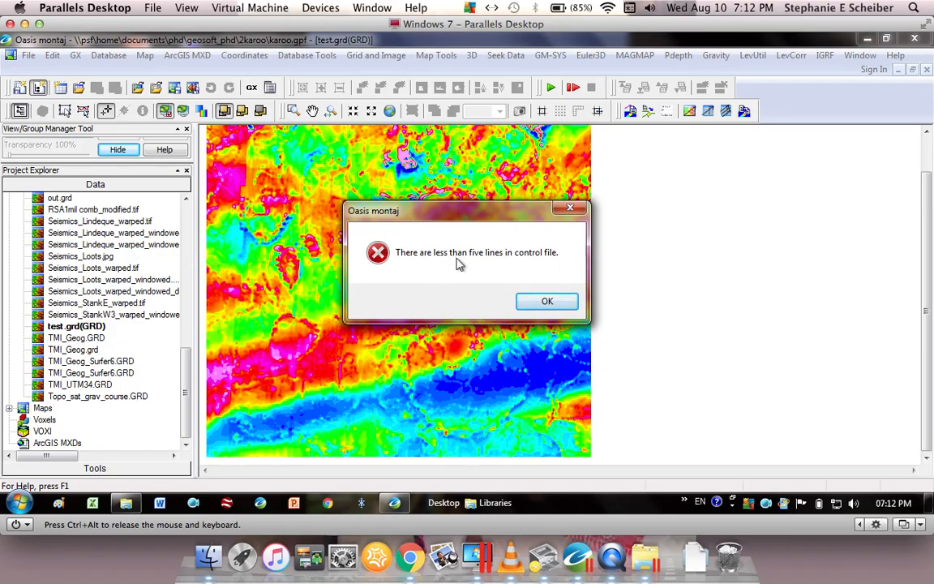
click(548, 302)
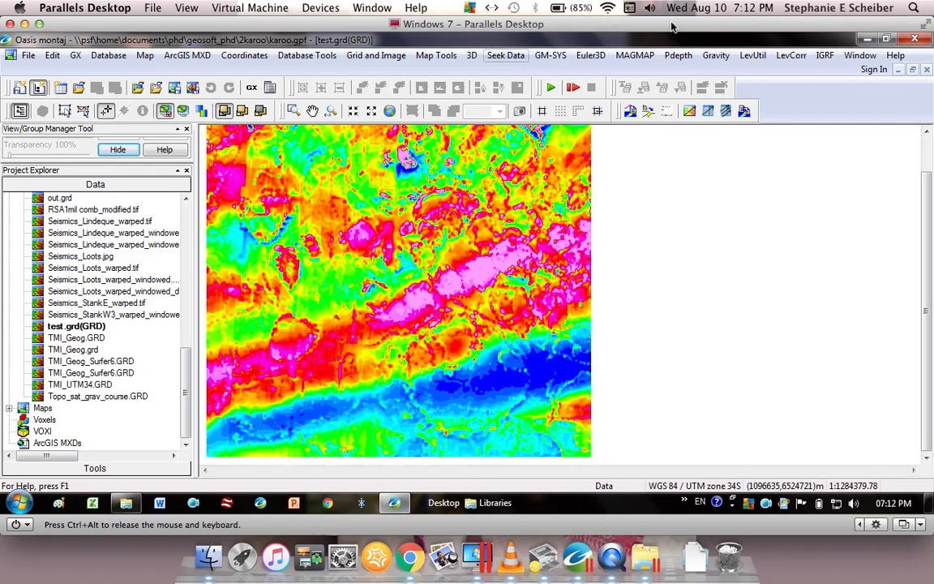
- Reopen MAGMAP 1-Step Filtering, browse for a filter control file, and search the Desktop for ".c"
click(635, 55)
click(640, 72)
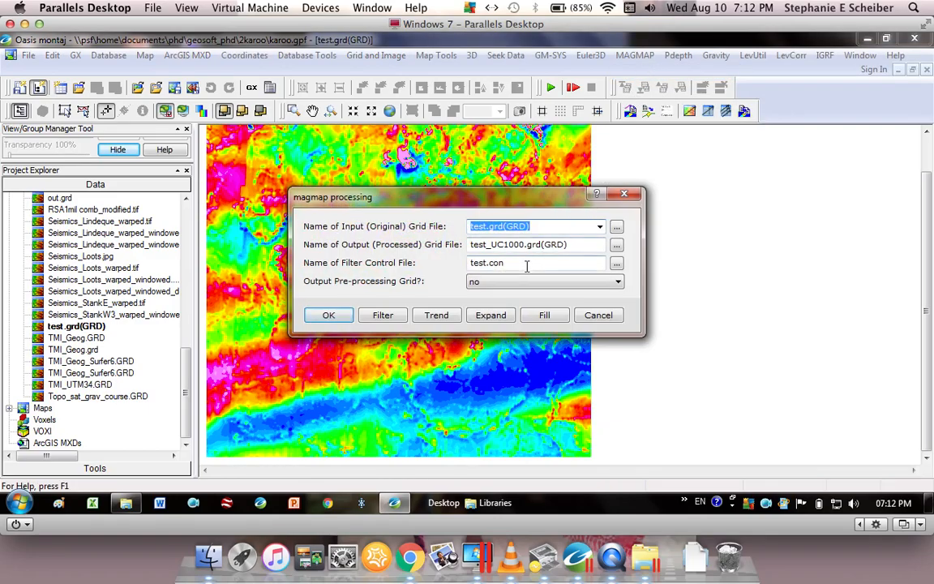
click(616, 264)
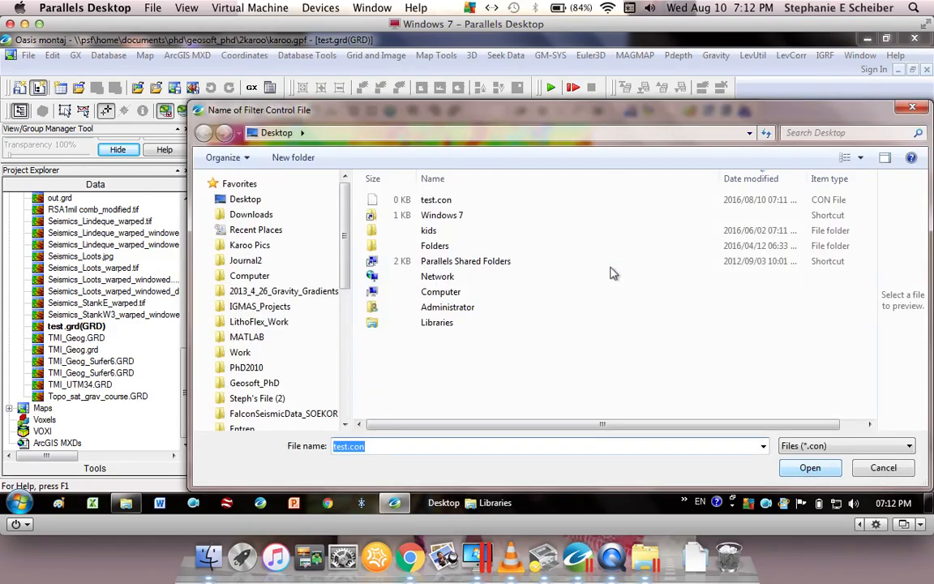
click(816, 131)
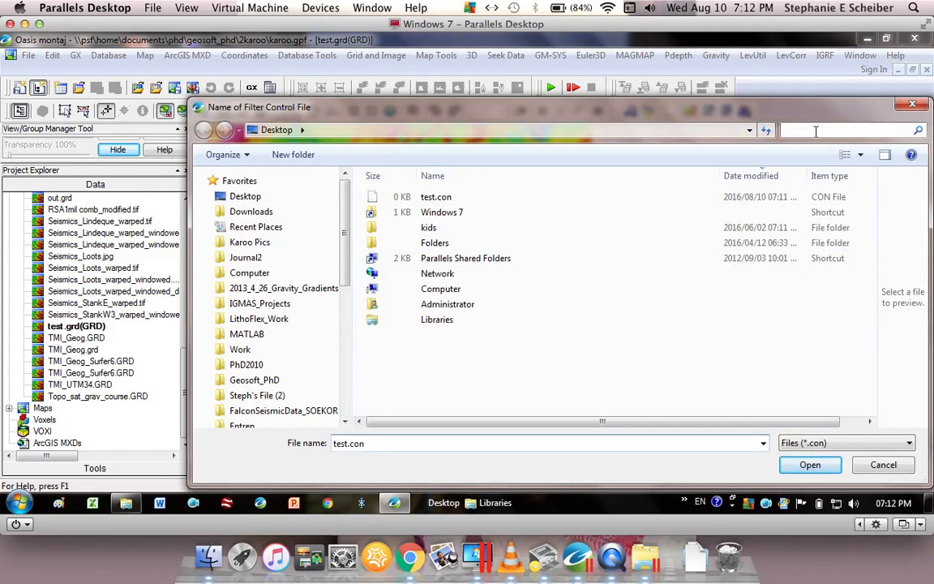
text(.c)
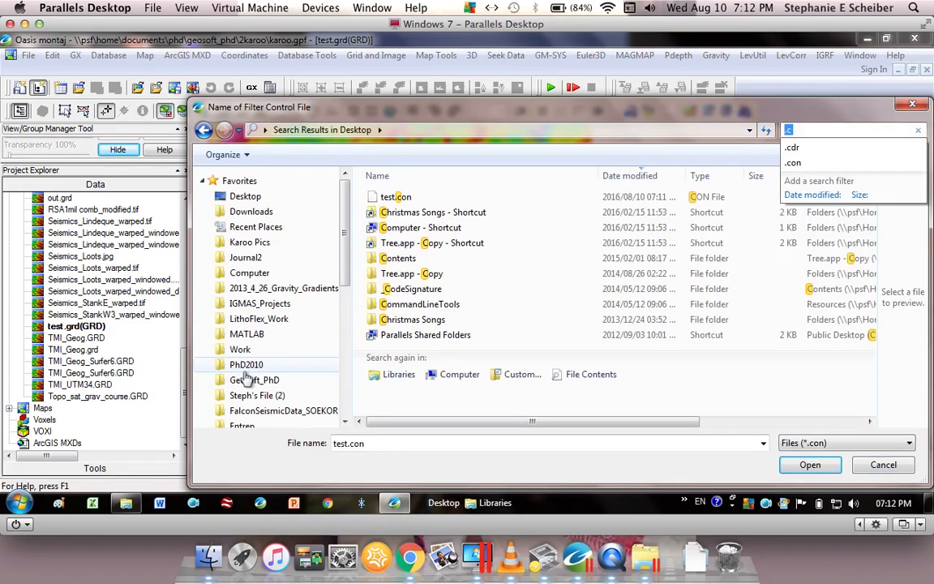
- Search the Geosoft_PhD folder for *.con and look through the filter control files found
click(249, 381)
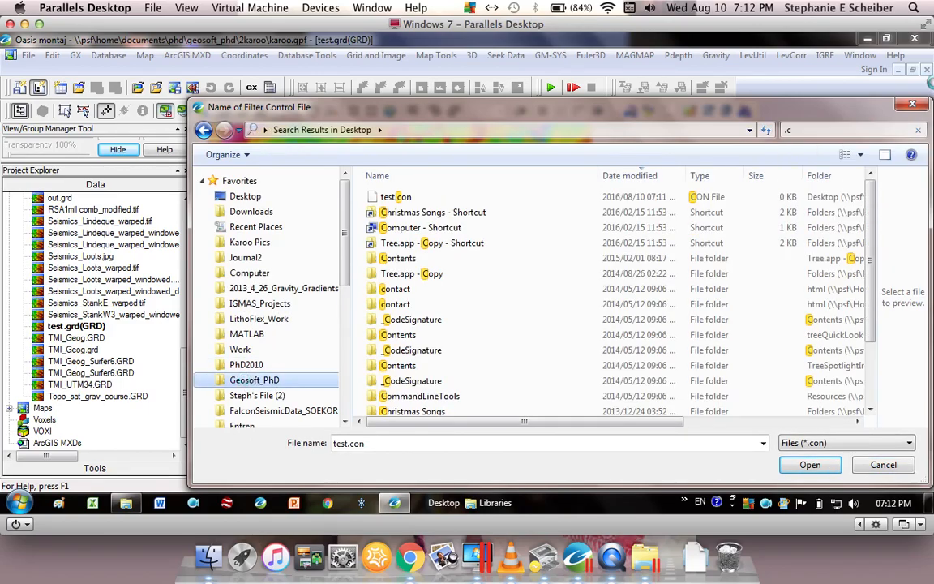
click(791, 130)
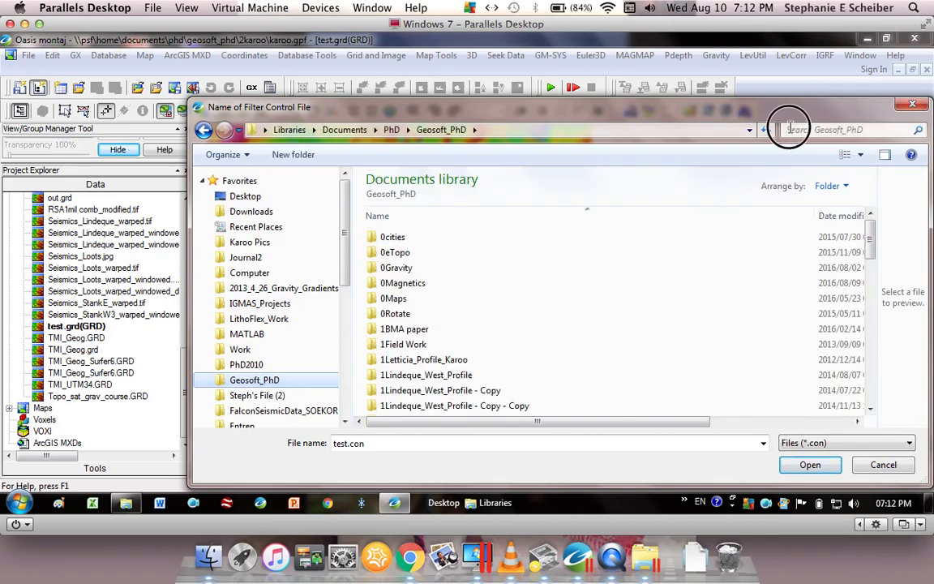
text(*)
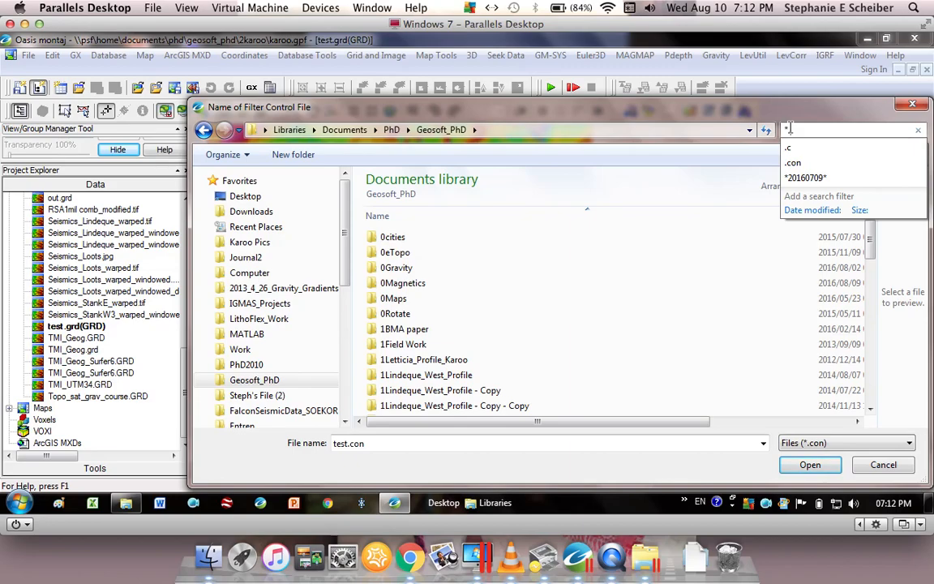
text(.con)
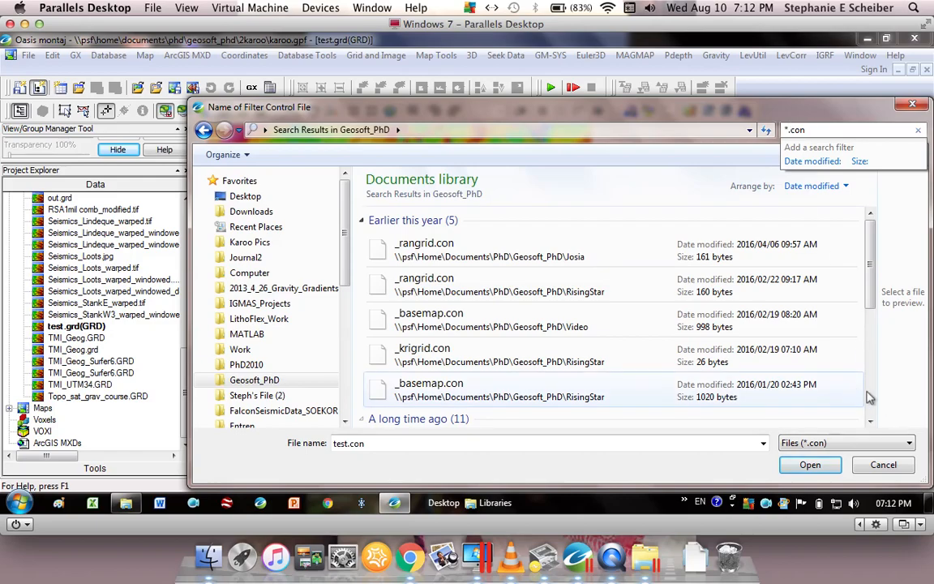
scroll(870, 407, down, 5)
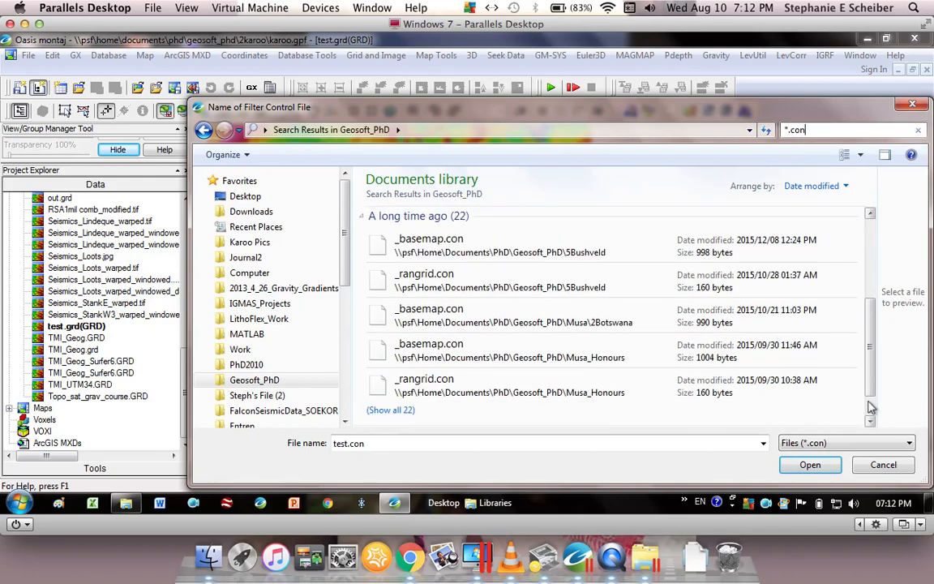
scroll(870, 412, down, 1)
drag(872, 381, 876, 239)
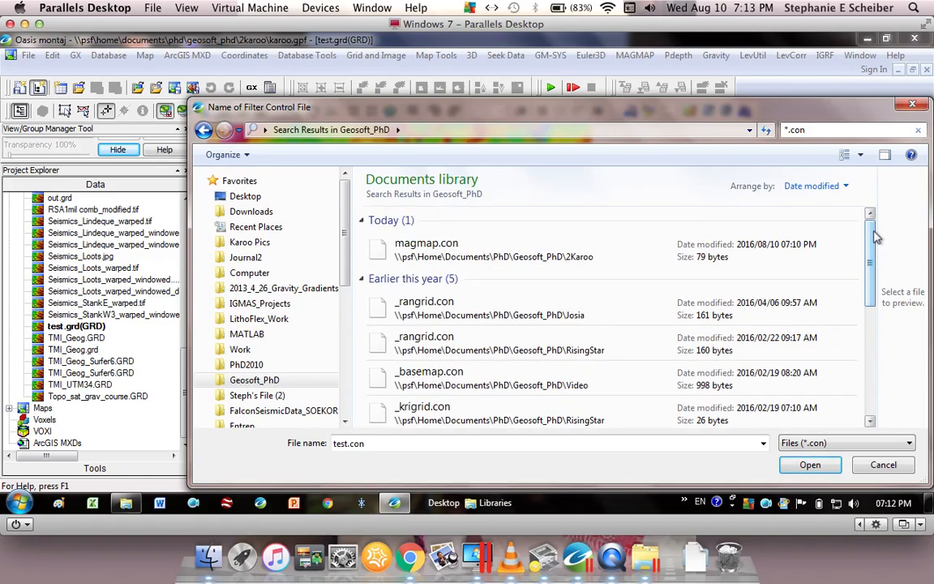
- Choose magmap.con from the 2Karoo folder as the filter control file and run the filtering on test.grd
double_click(430, 249)
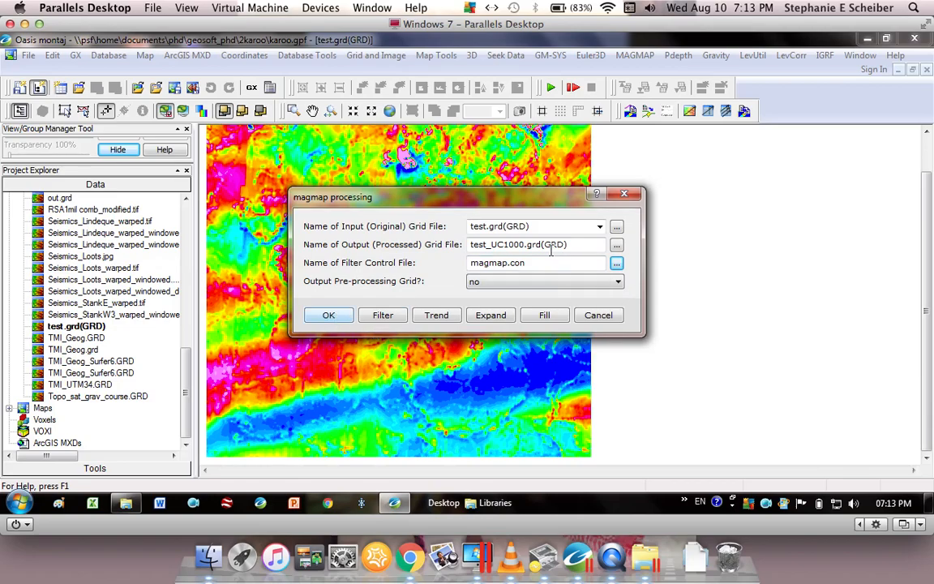
click(333, 316)
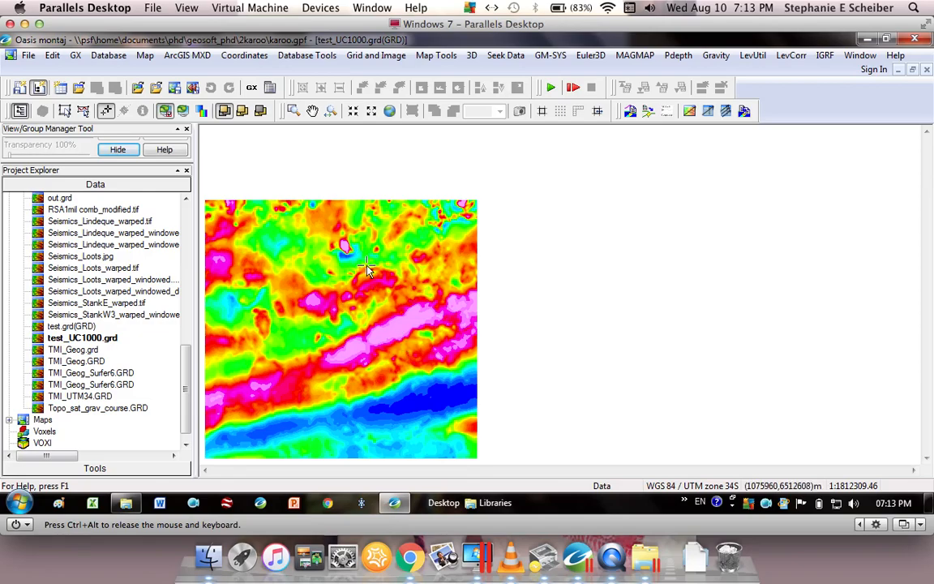
- Tile the two grid windows vertically and match the test.grd map extent to that of test_UC1000.grd
click(859, 56)
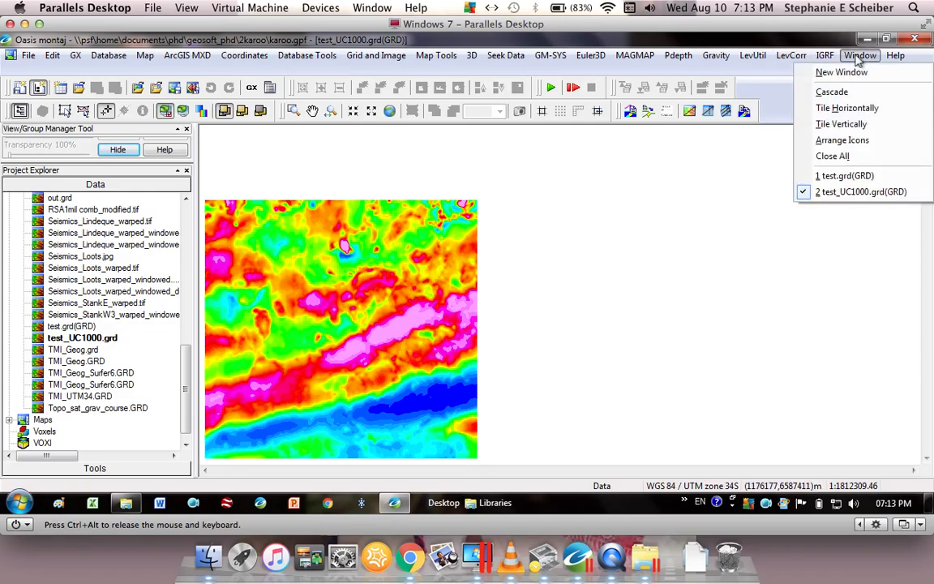
click(847, 125)
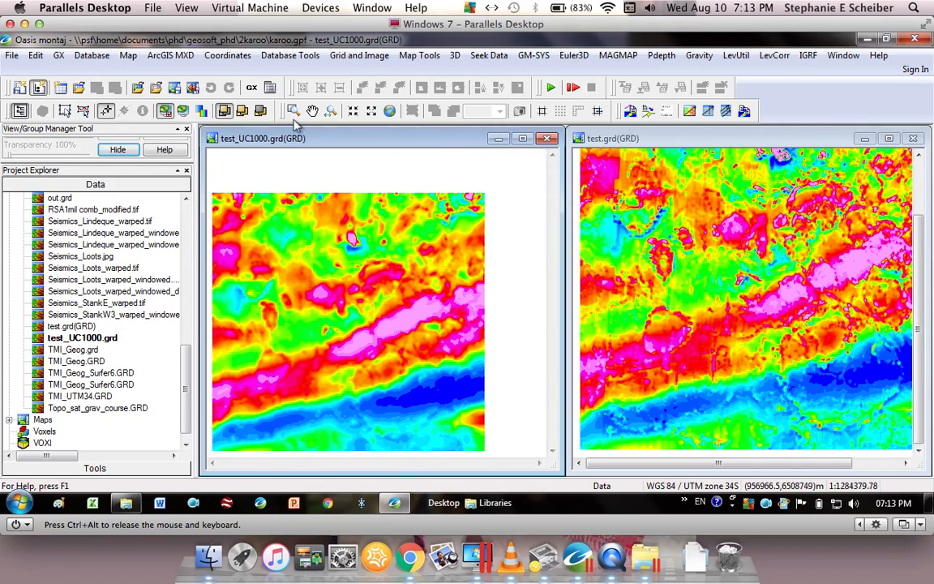
click(242, 113)
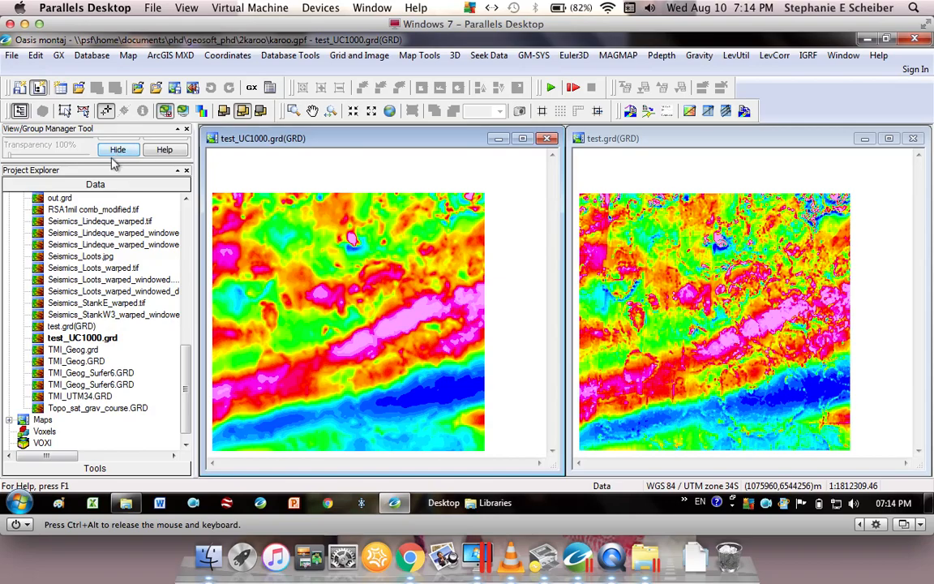
- Enlarge the View/Group Manager and apply a linear colour transform with the default limits to the AGG_test_UC1000 layer
drag(114, 164, 106, 291)
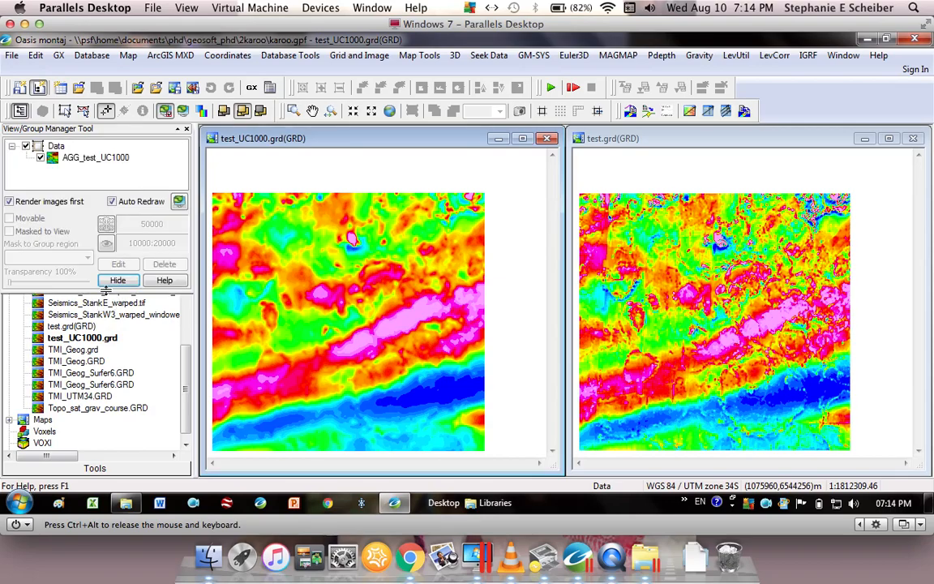
double_click(113, 159)
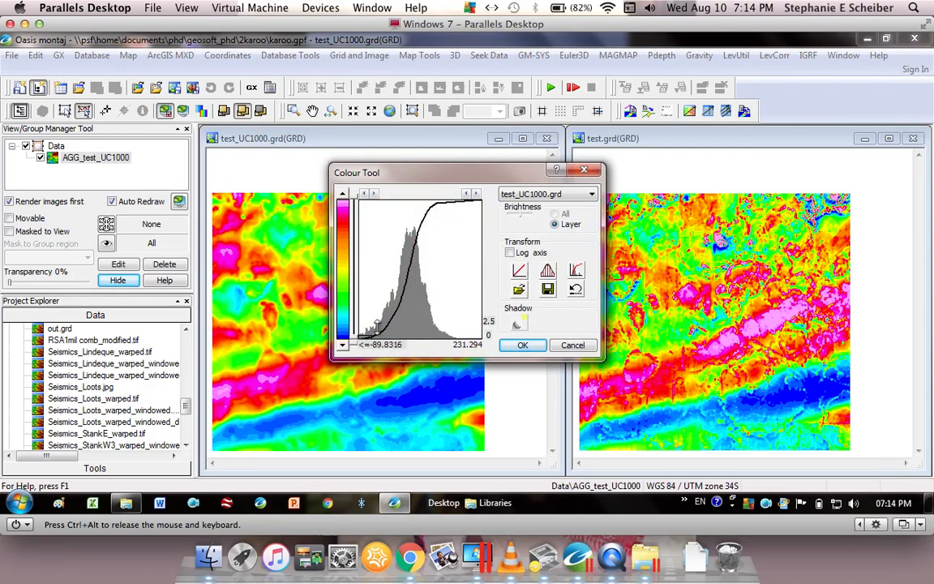
click(523, 273)
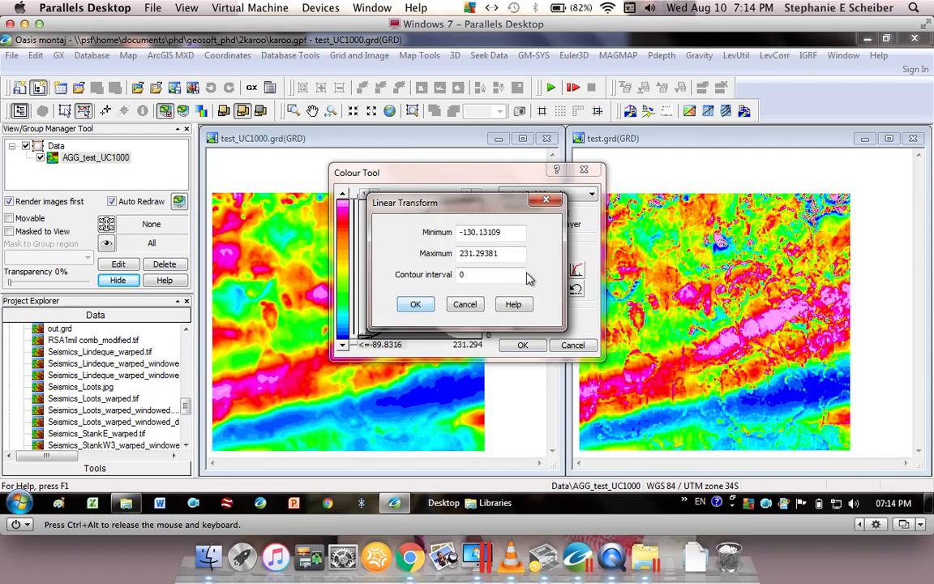
click(416, 306)
click(520, 346)
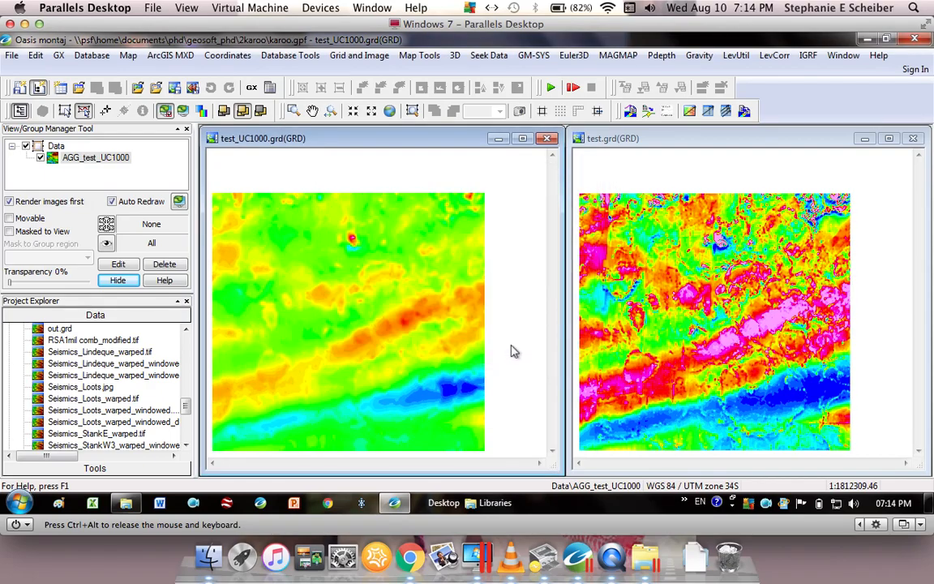
- Try a linear colour transform with the default limits on test.grd's AGG_test layer and restore its original colours
click(718, 143)
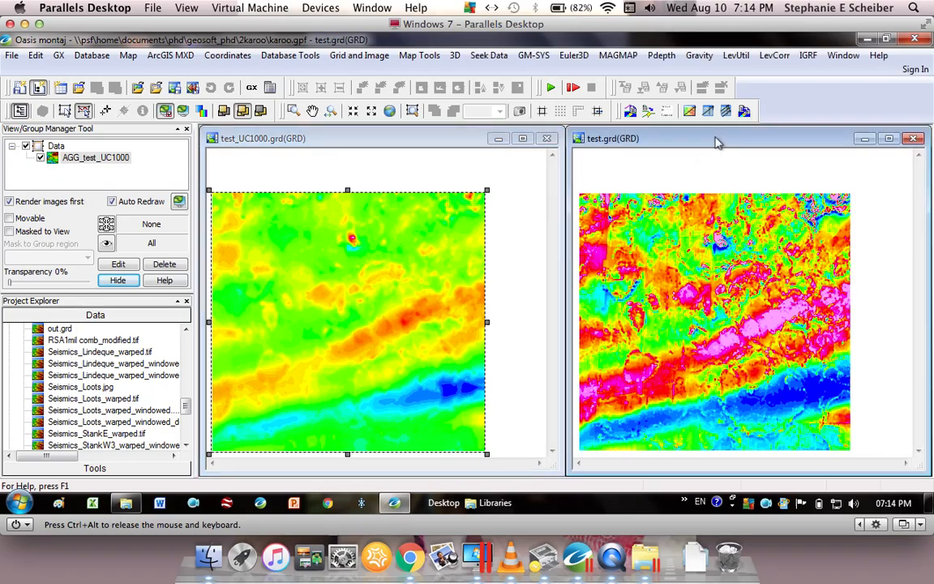
click(87, 161)
double_click(87, 160)
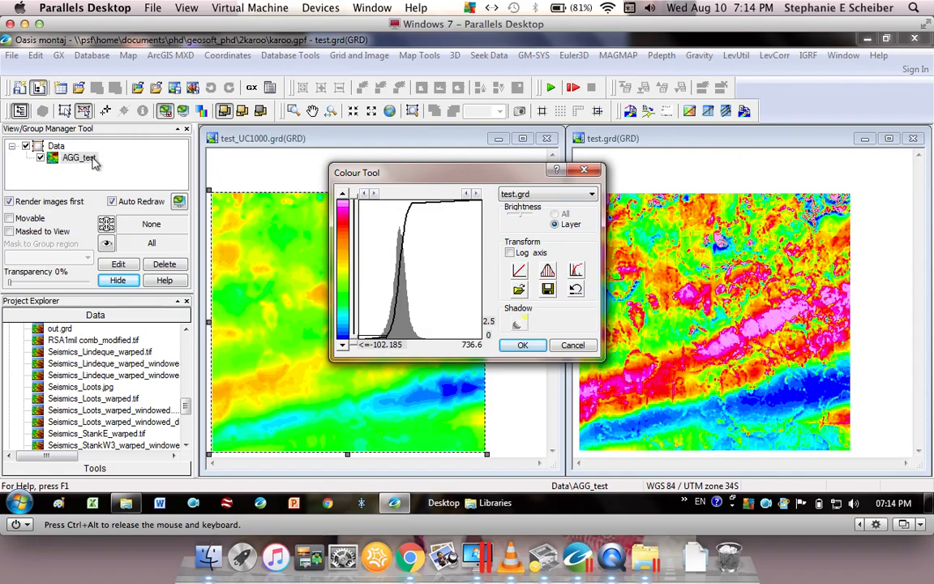
click(519, 274)
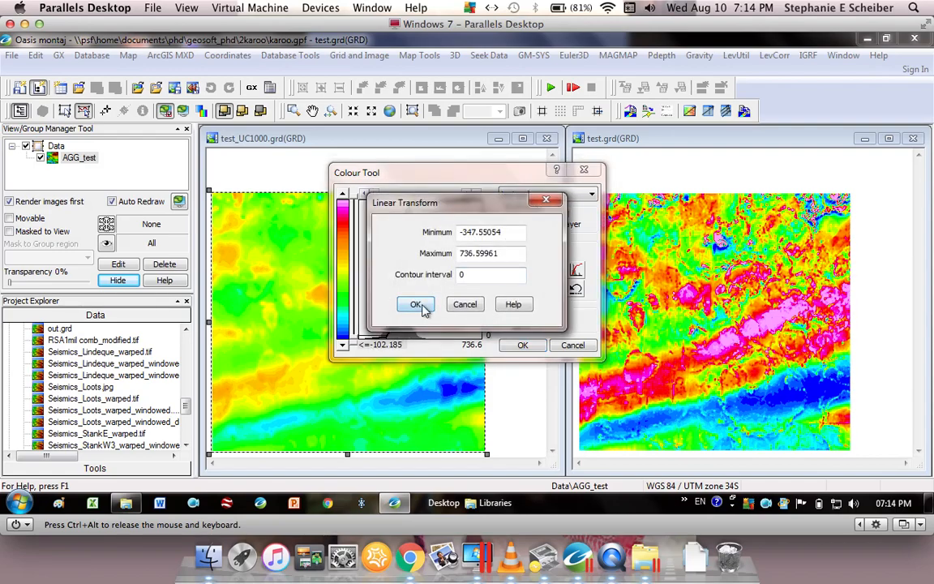
click(415, 305)
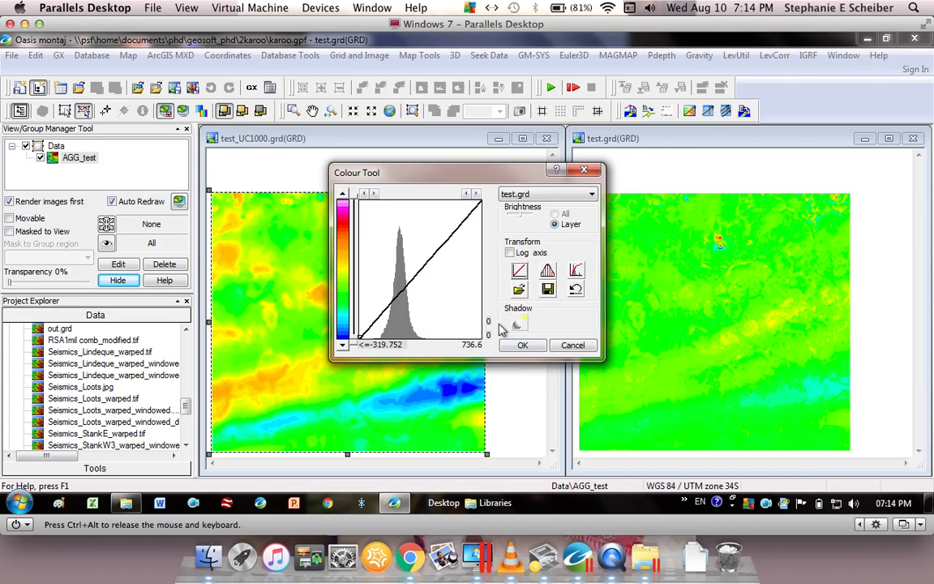
click(576, 290)
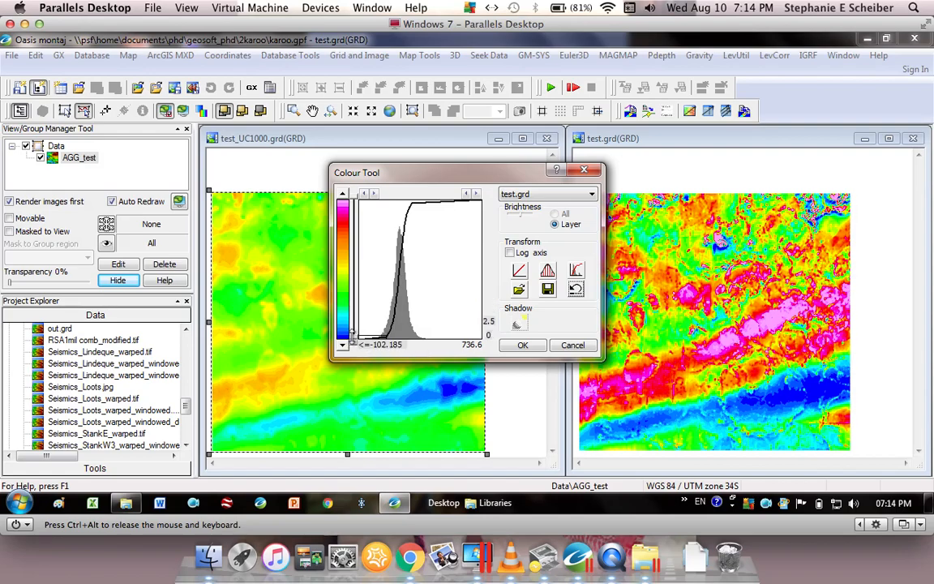
- Check test.grd's linear transform limits and the value ranges at the low and high ends of its colour histogram
click(519, 272)
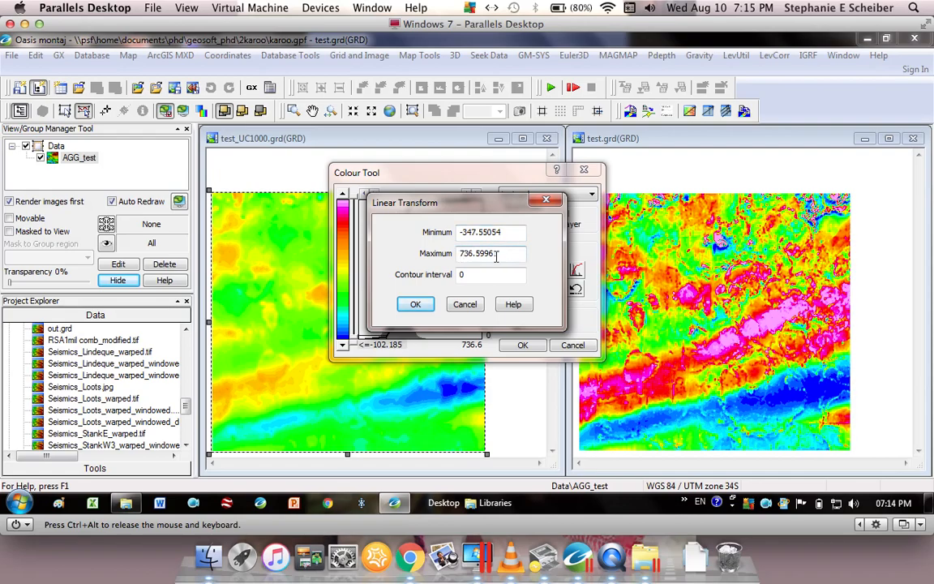
click(475, 306)
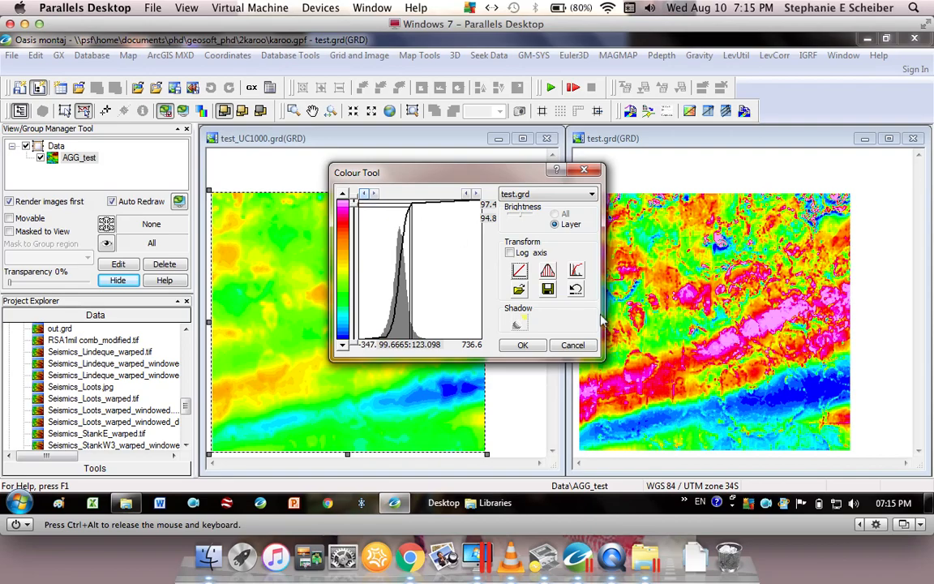
click(520, 270)
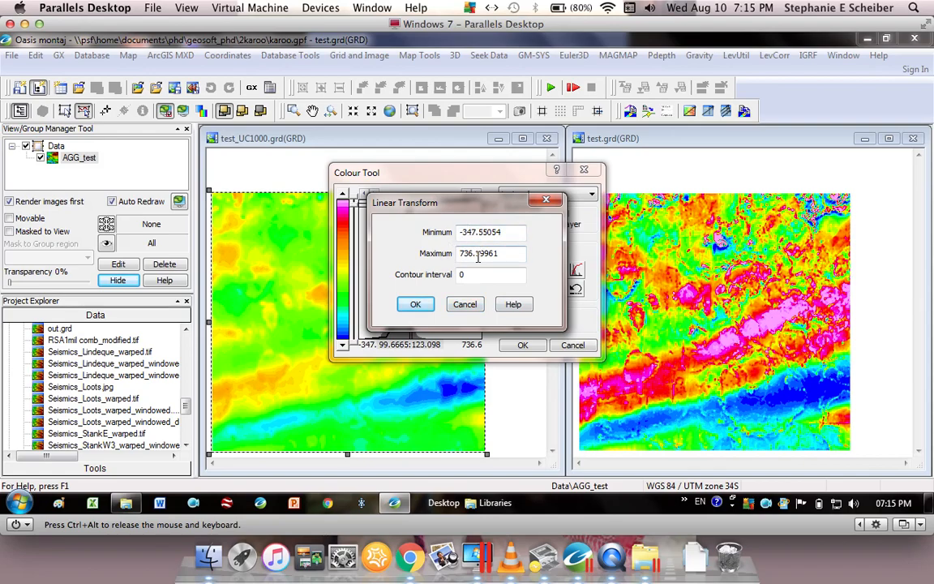
click(415, 304)
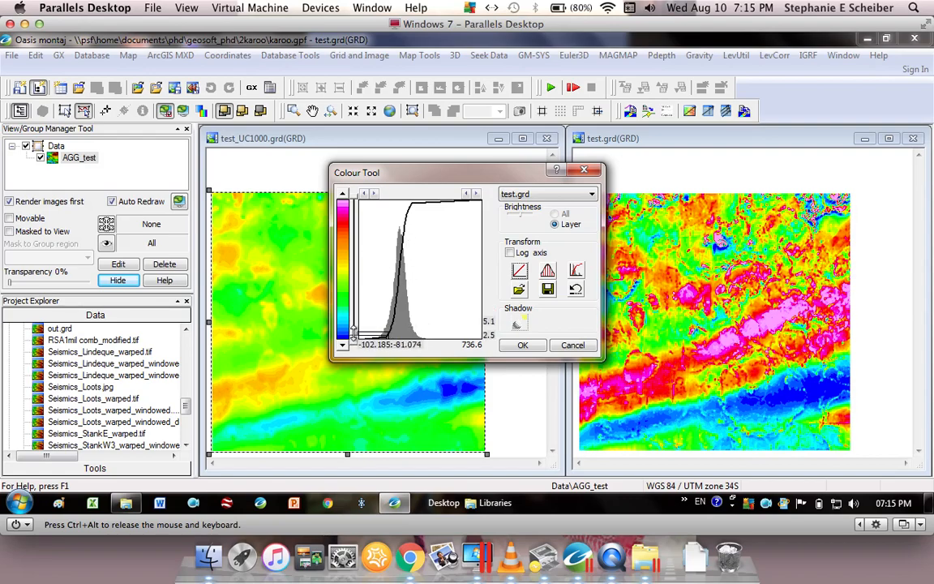
drag(352, 333, 353, 202)
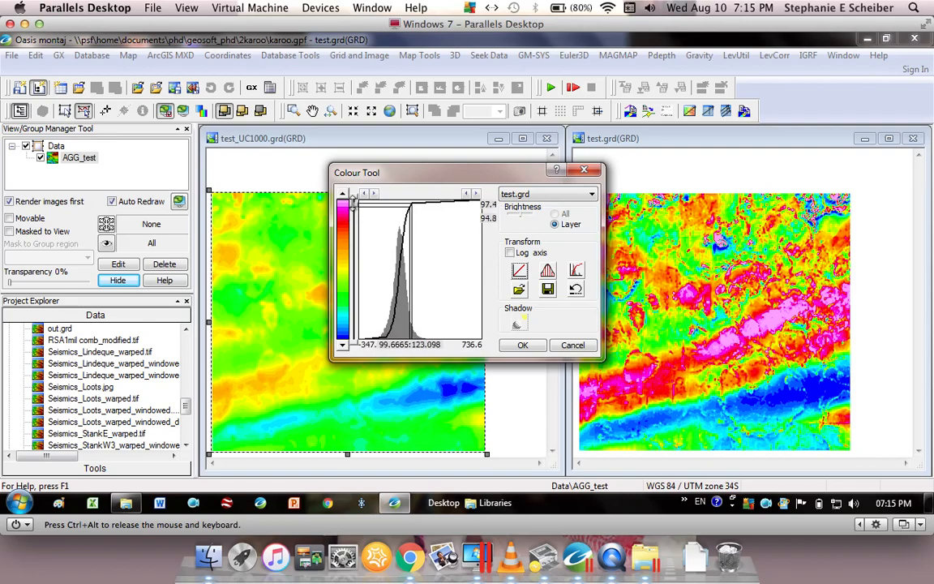
- Try a linear colour transform on test.grd with minimum -100, maximum 120 and contour interval 5, and discard it
click(519, 270)
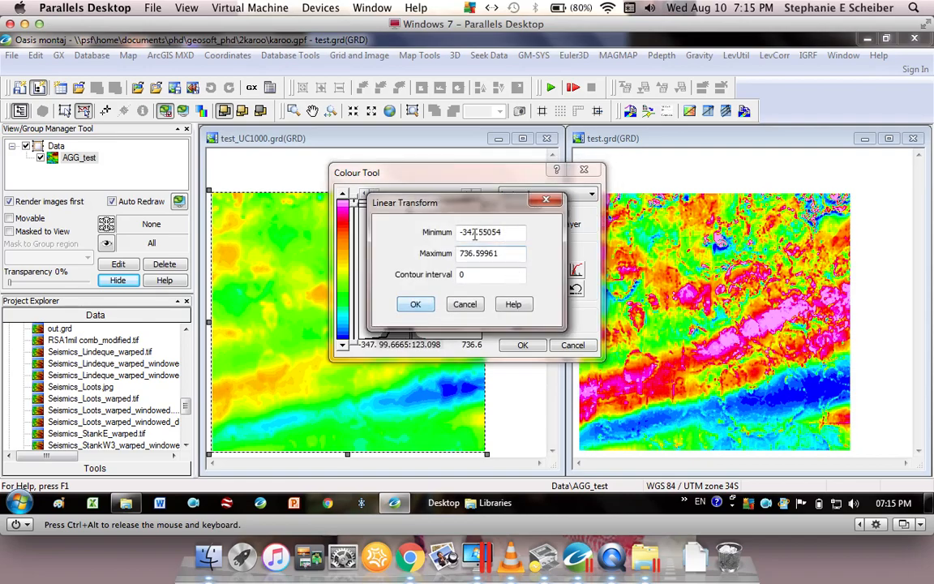
double_click(468, 234)
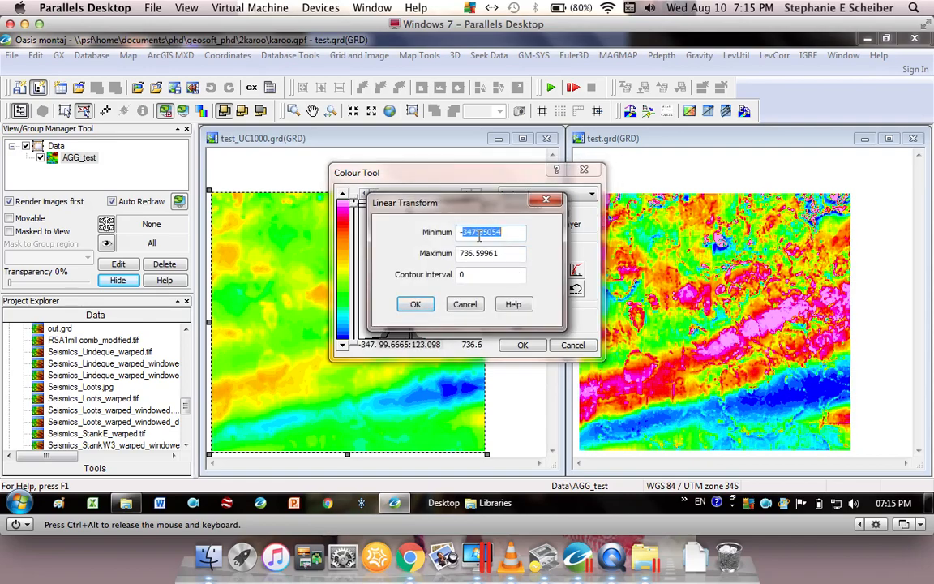
text(100)
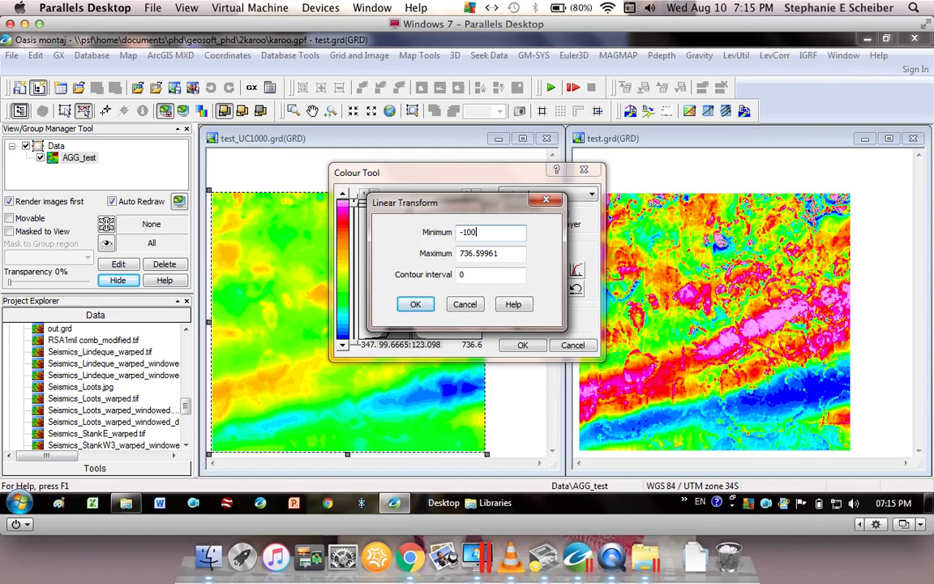
key(Tab)
text(12)
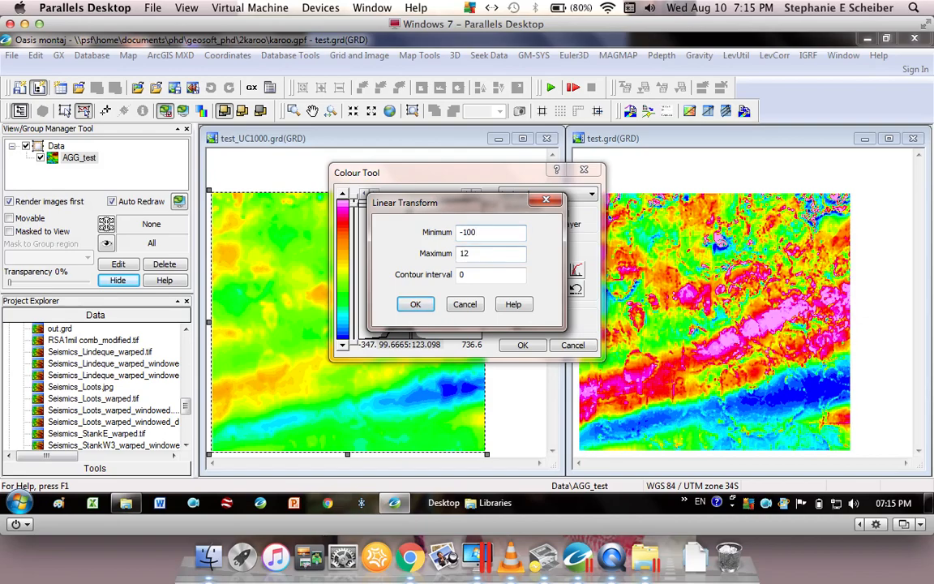
double_click(467, 277)
text(5)
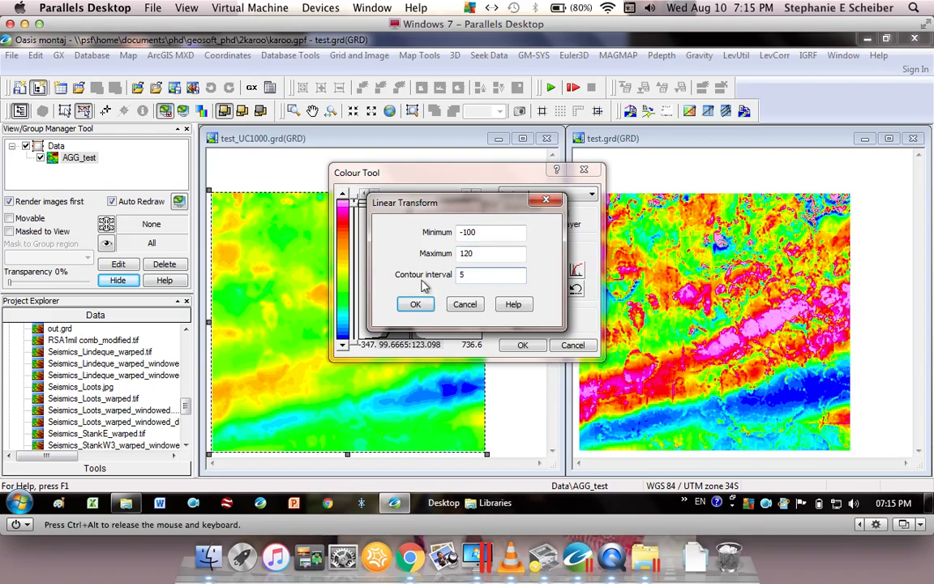
click(416, 304)
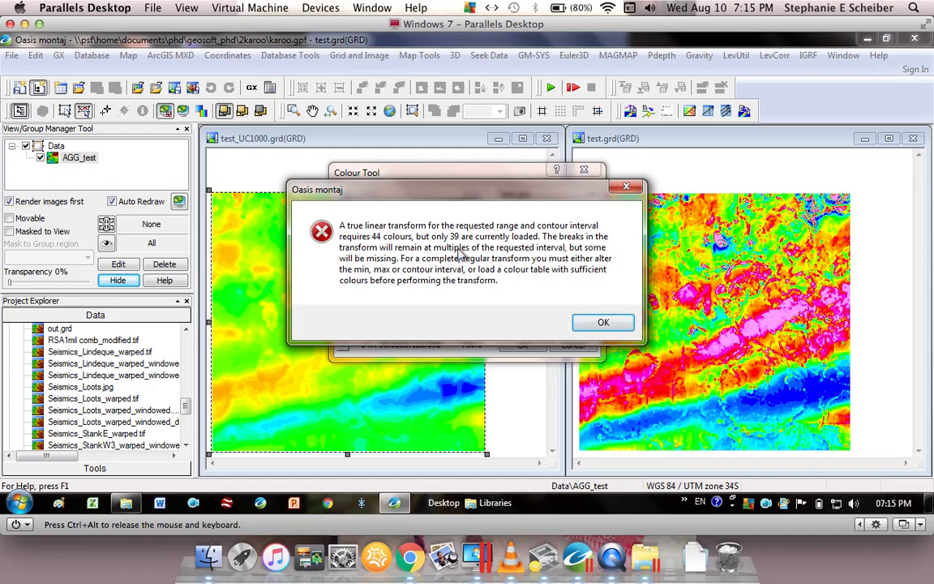
click(595, 322)
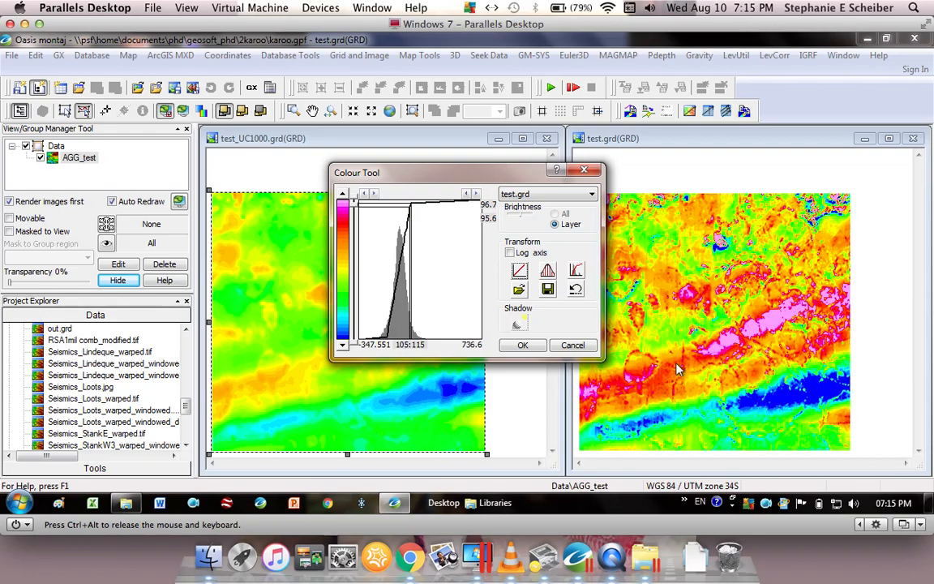
click(520, 271)
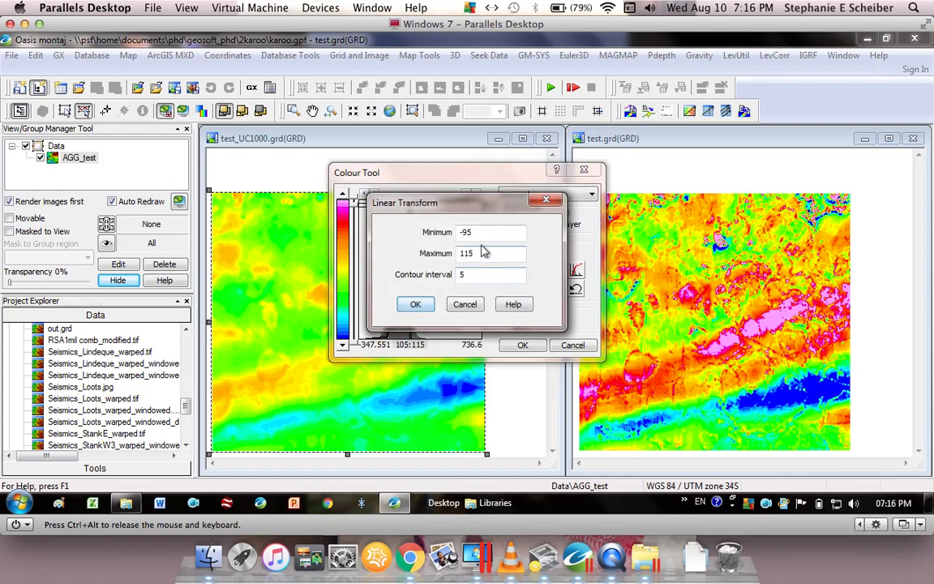
click(546, 200)
click(591, 171)
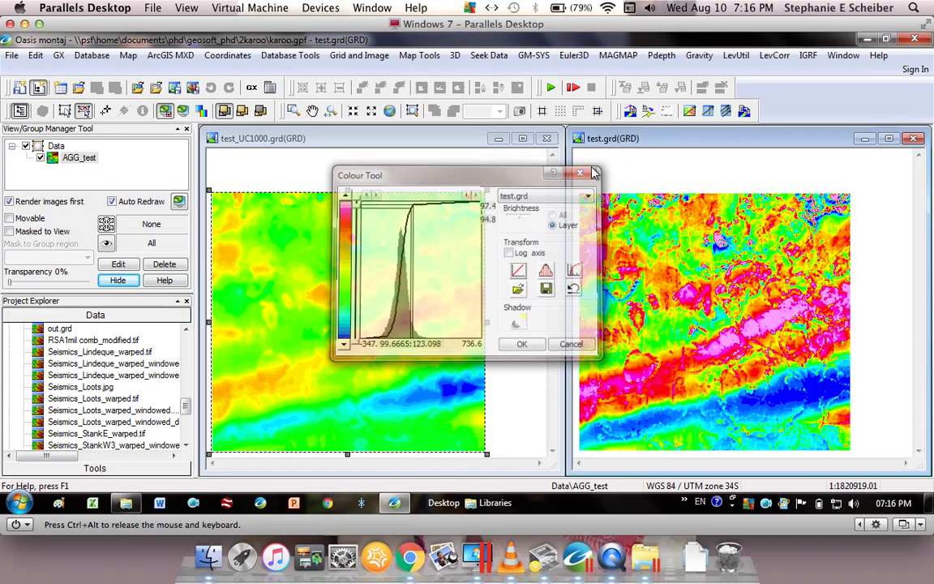
- Reopen the Colour Tool for AGG_test and apply a linear transform with minimum -115, maximum 95 and contour interval 5
double_click(88, 158)
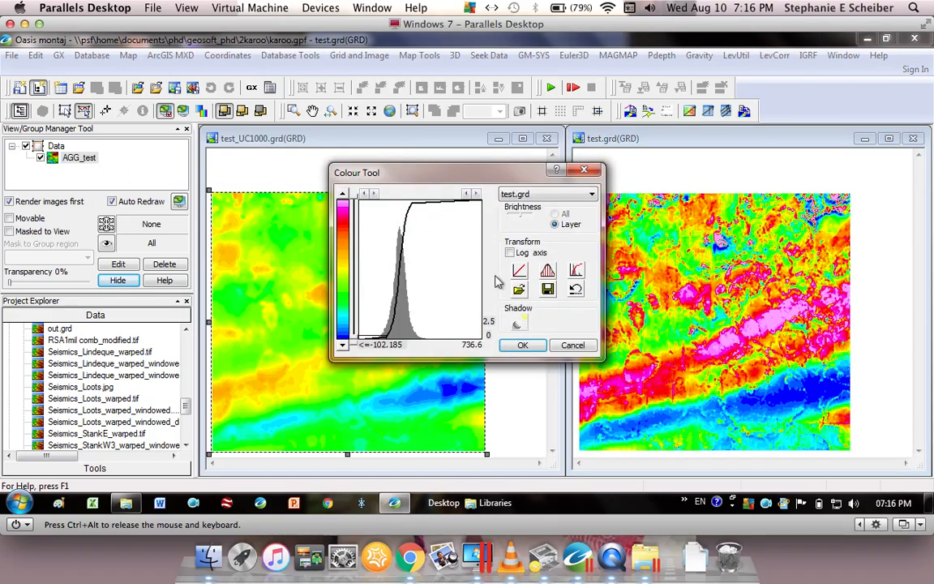
click(519, 271)
double_click(467, 233)
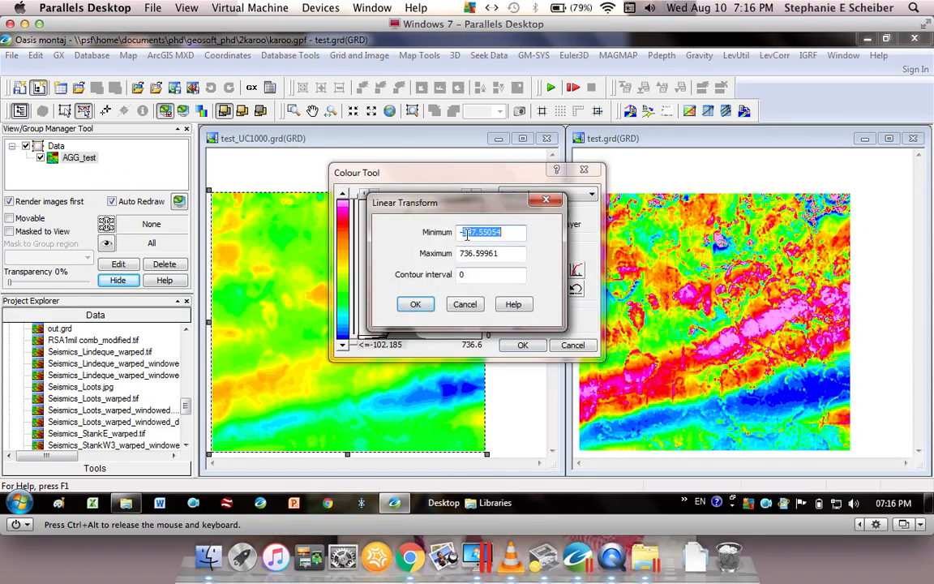
text(-115)
key(Tab)
text(9)
key(Tab)
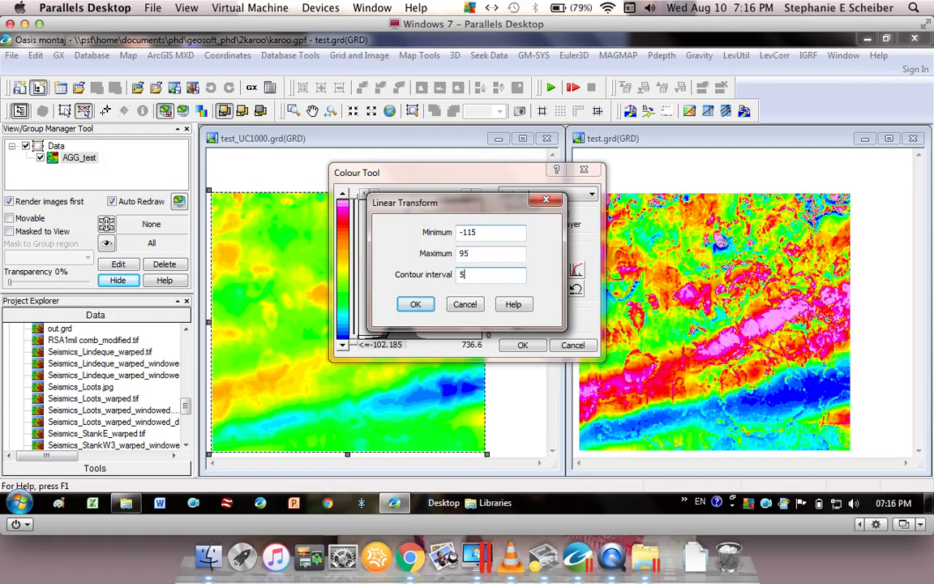
click(415, 304)
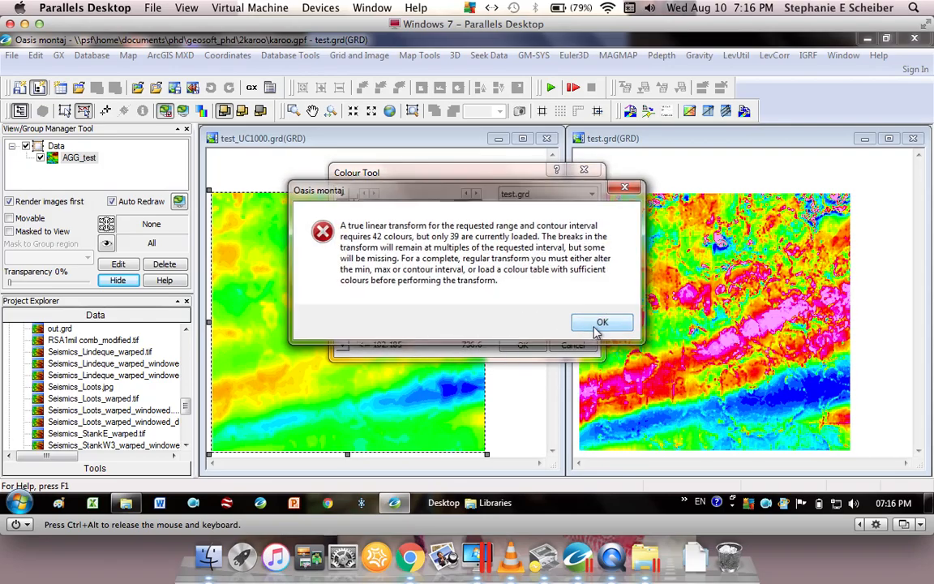
click(604, 322)
- Set the maximum of test.grd's linear colour transform to 120 and accept the missing colour breaks
click(521, 273)
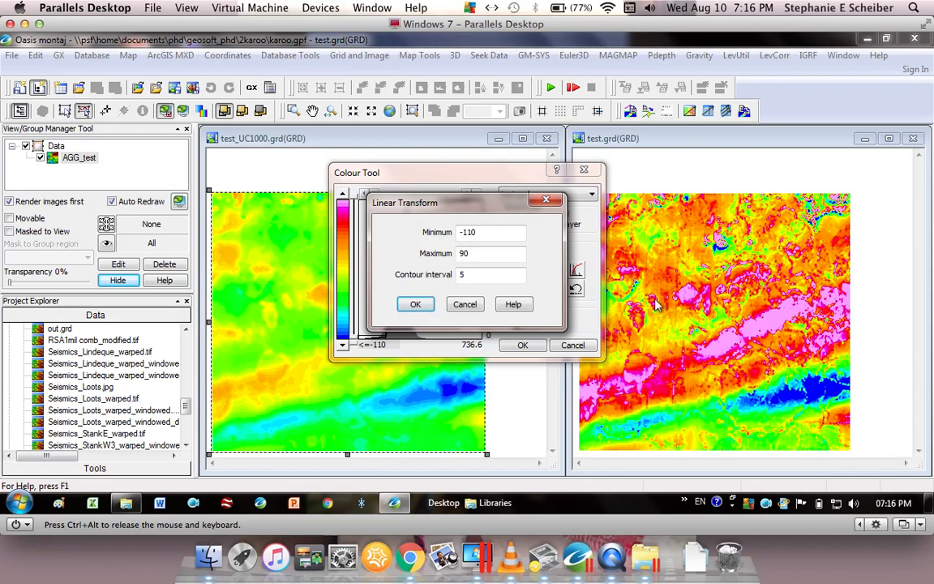
double_click(476, 256)
text(120)
click(416, 304)
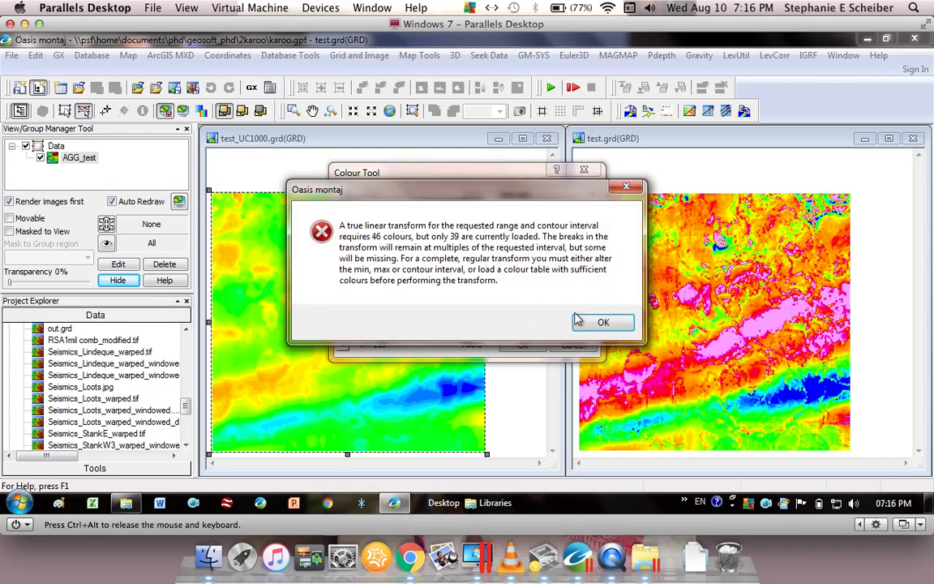
click(599, 321)
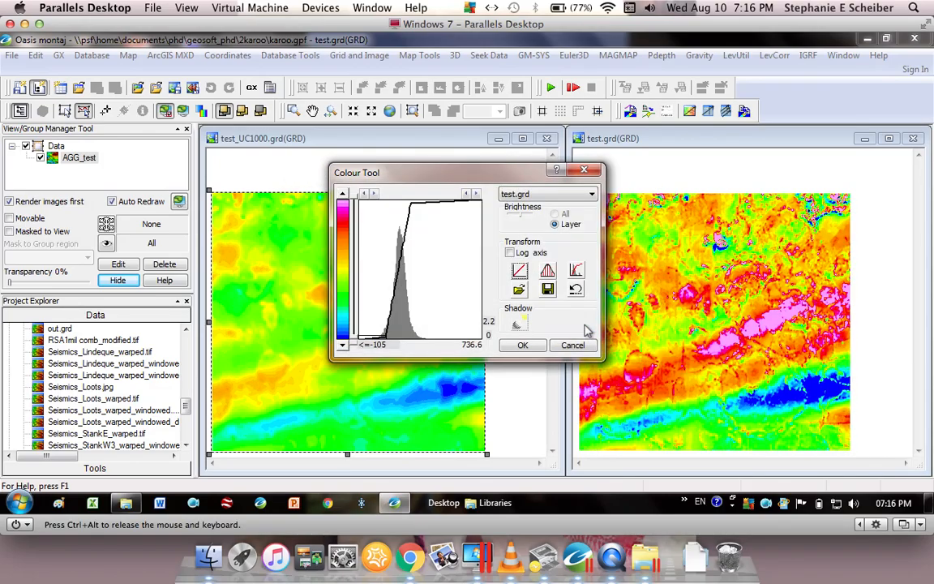
- Reapply test.grd's linear colour transform with minimum -105, maximum 115 and contour interval 5, recheck its limits and accept the colours
click(521, 271)
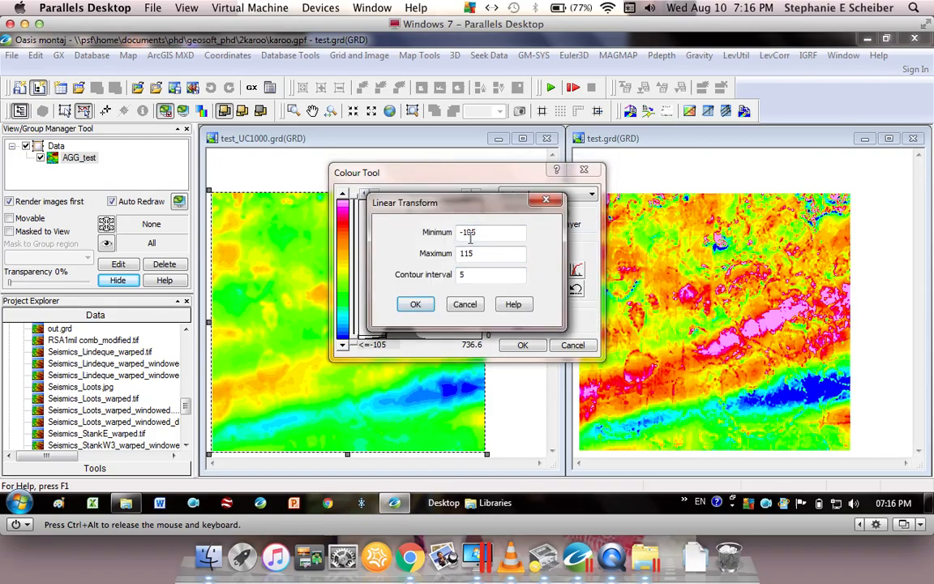
click(415, 305)
click(599, 320)
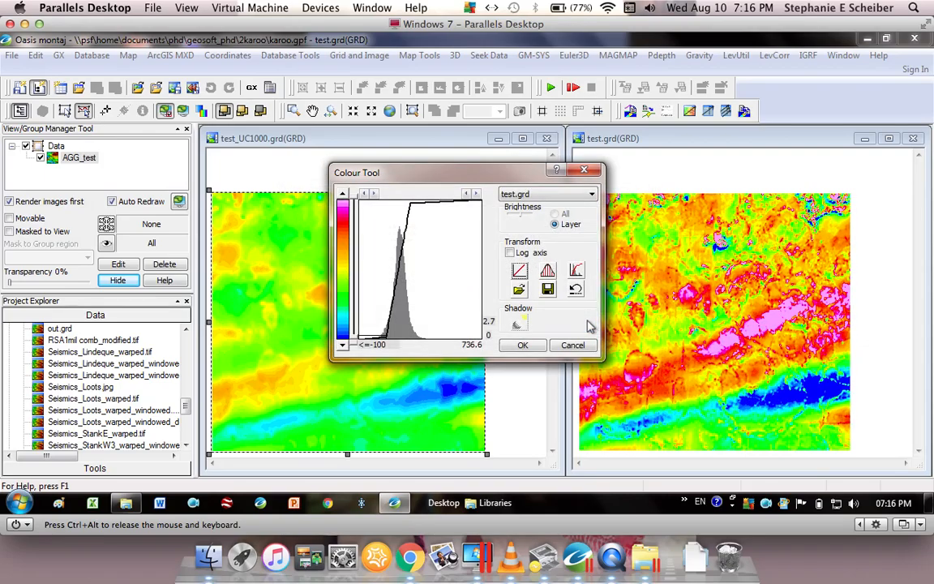
click(519, 270)
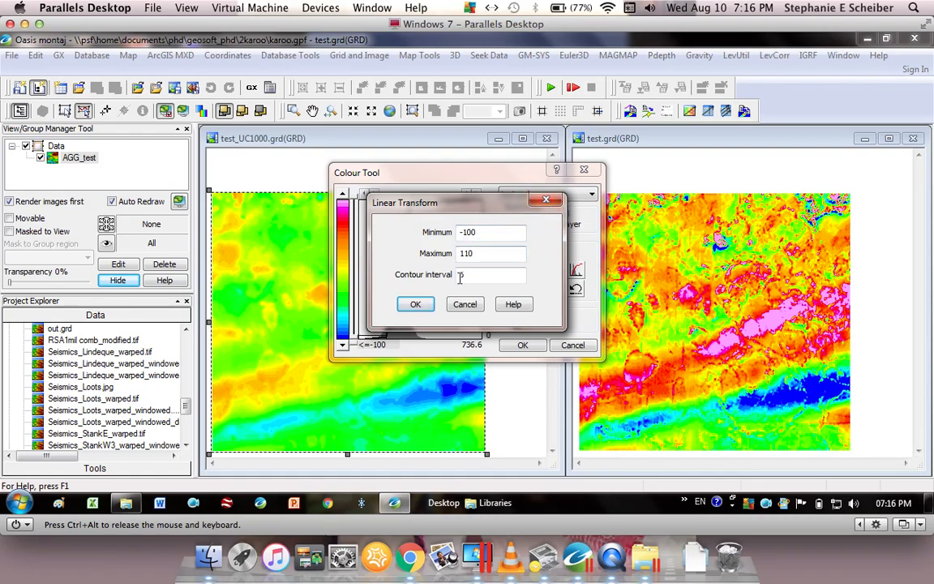
click(547, 200)
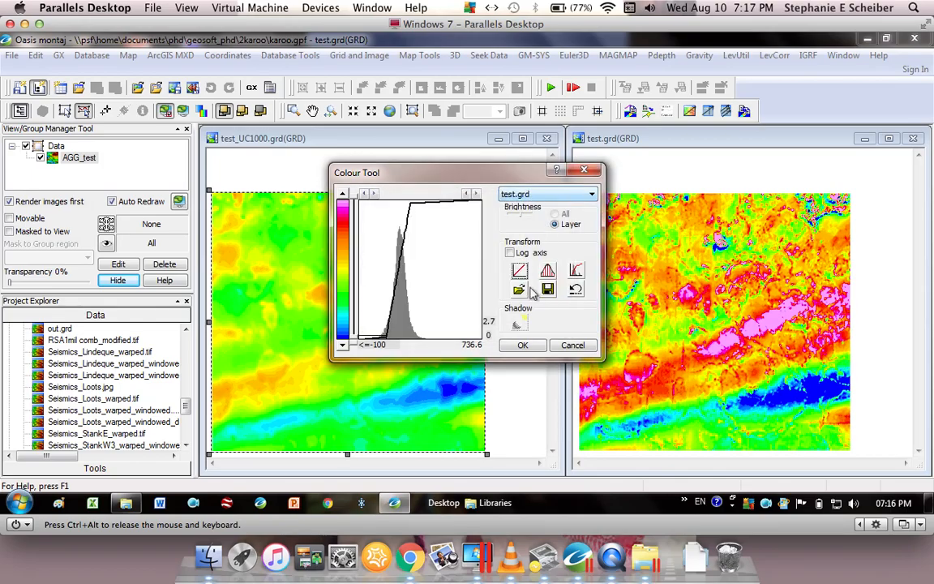
click(521, 346)
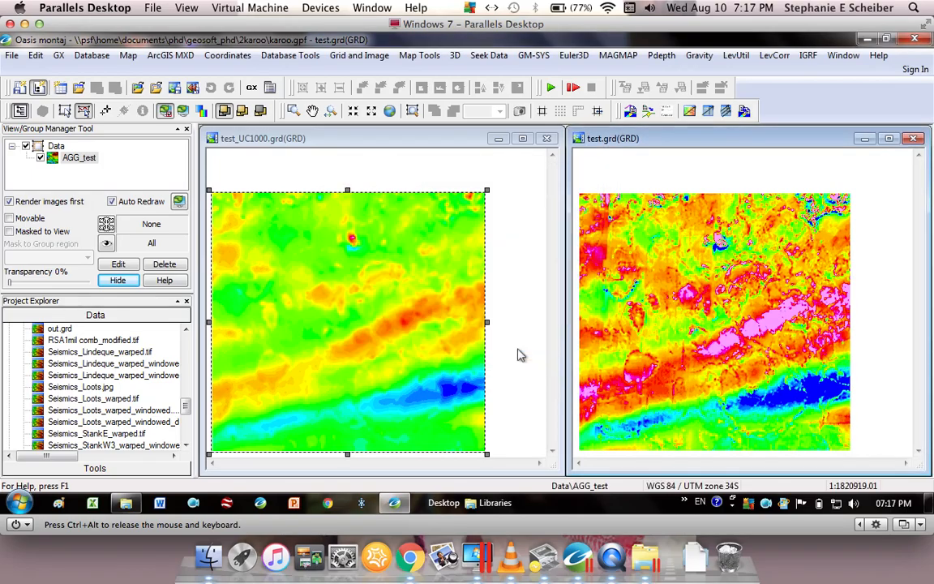
- Apply a linear colour transform to AGG_test_UC1000 with minimum -100, maximum 110 and contour interval 5, and return to the test.grd map
click(323, 142)
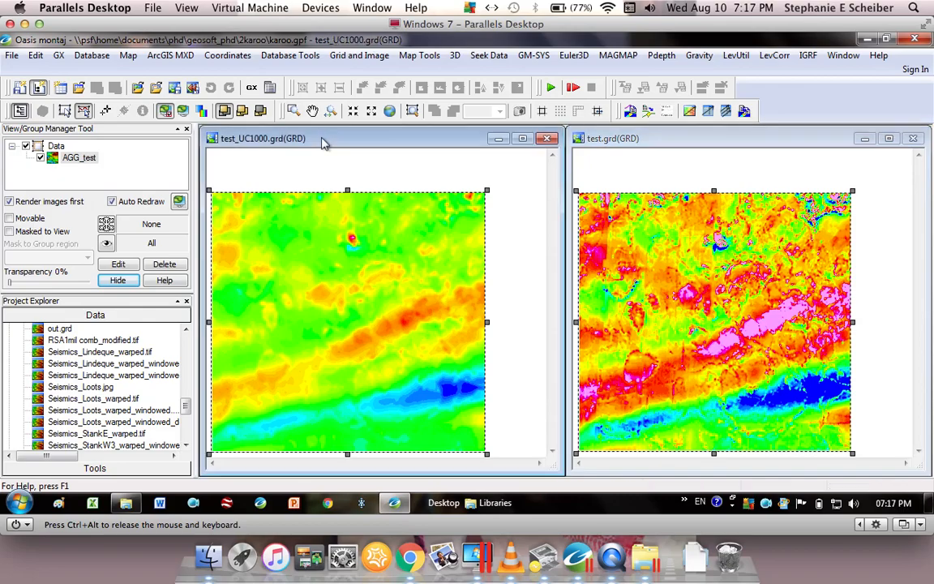
double_click(95, 157)
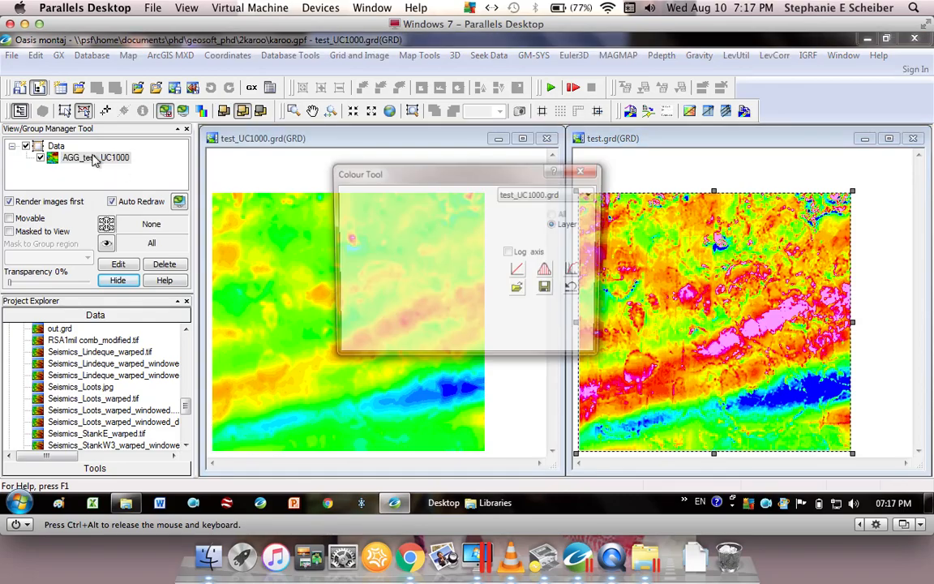
click(521, 273)
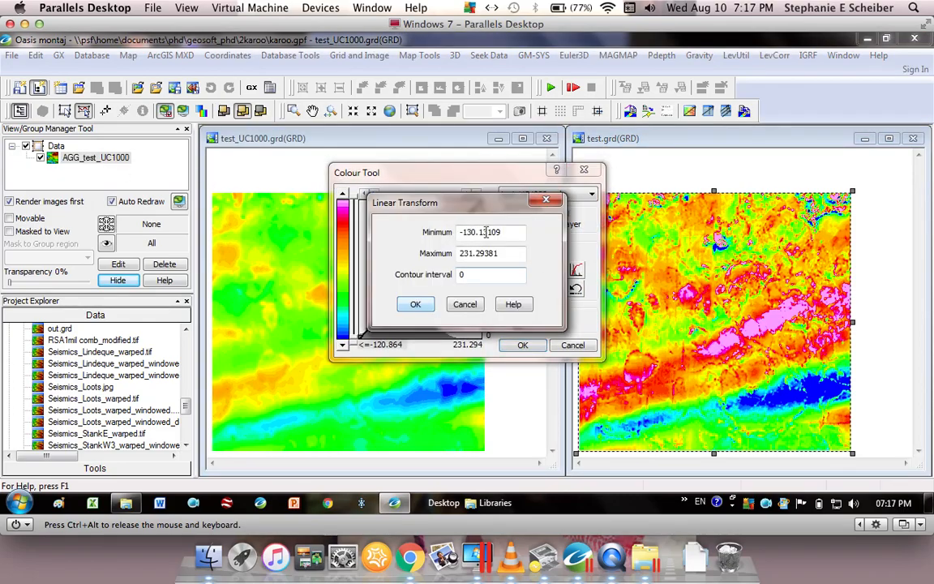
double_click(476, 232)
text(100)
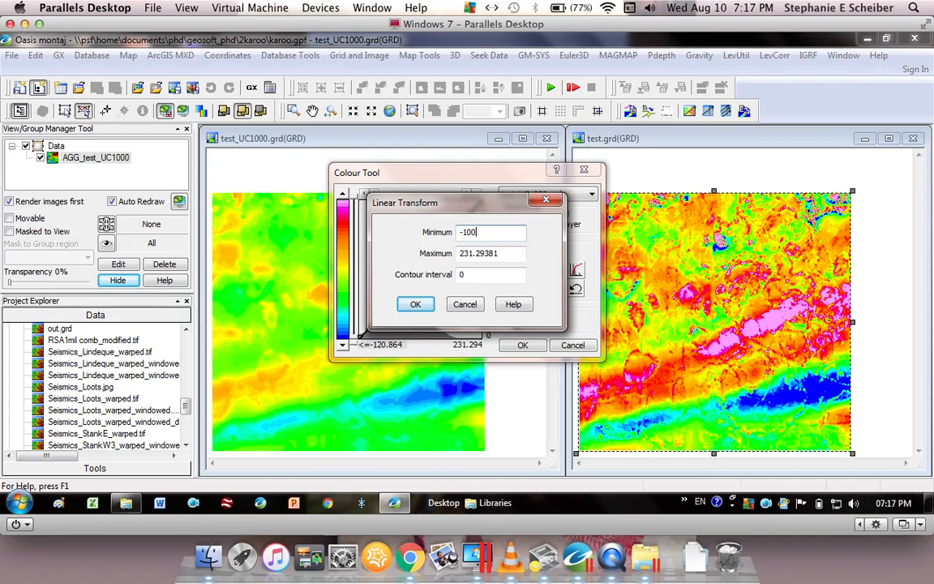
key(Tab)
text(11)
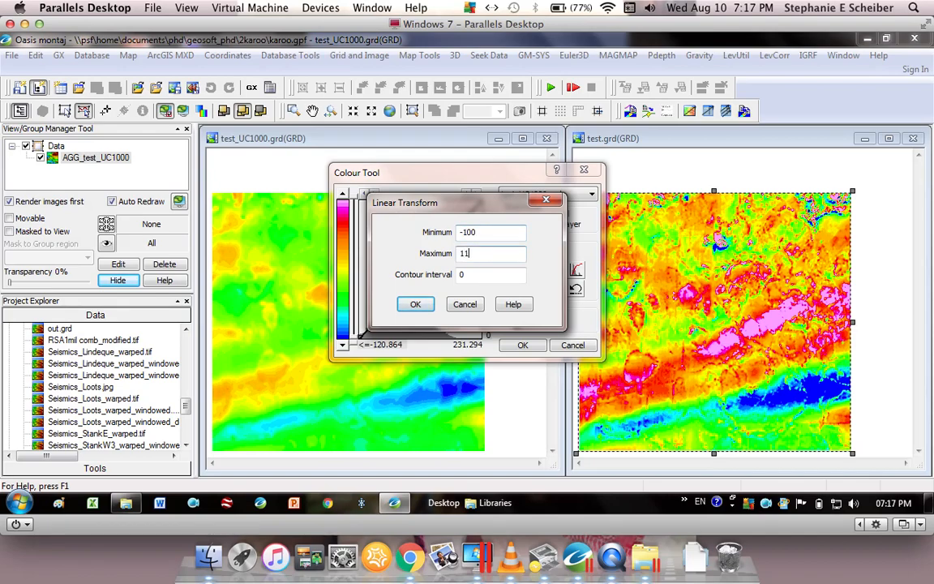
key(Tab)
click(414, 305)
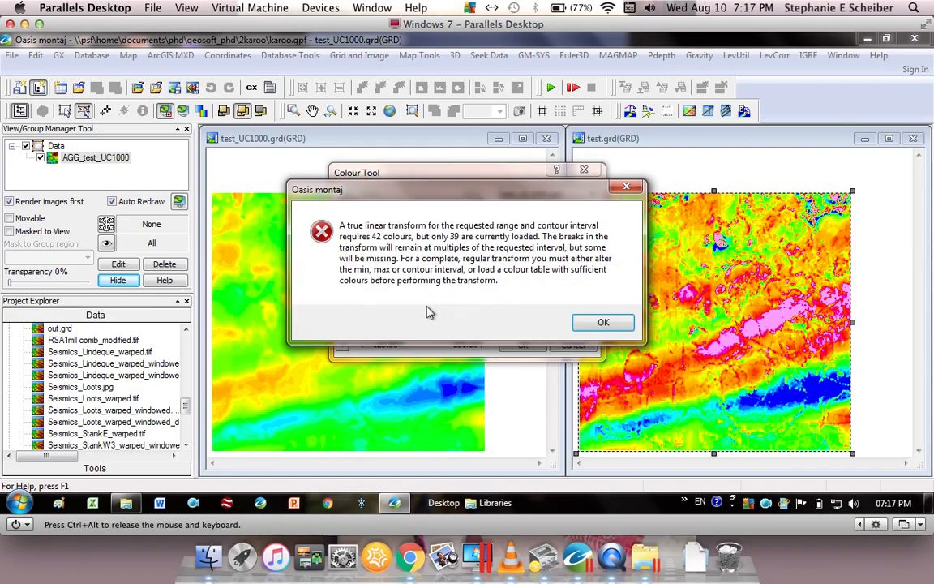
click(601, 321)
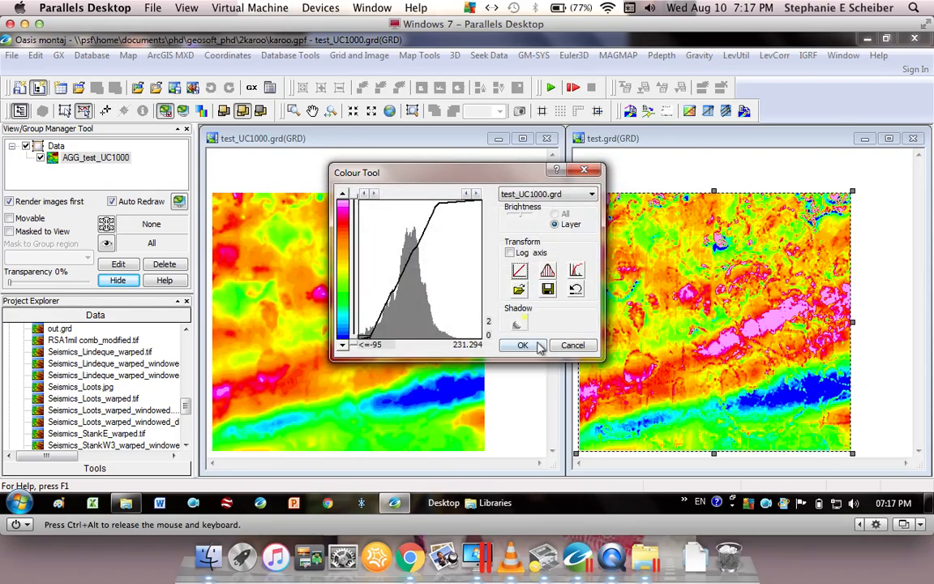
click(523, 345)
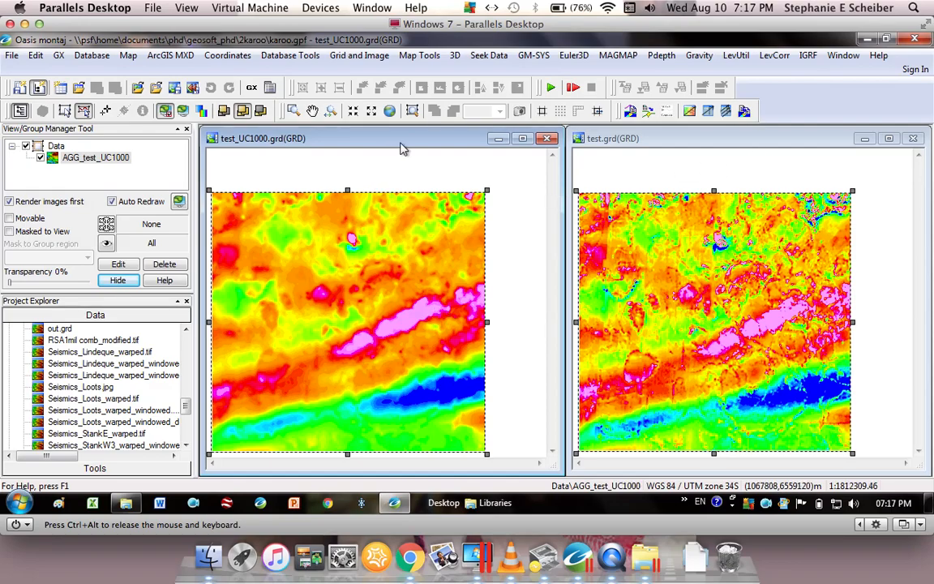
click(655, 144)
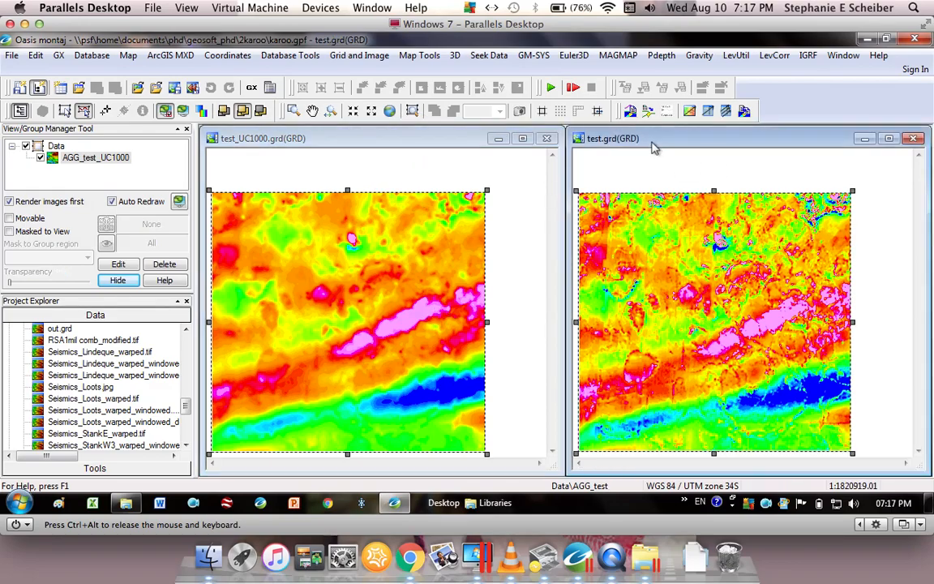